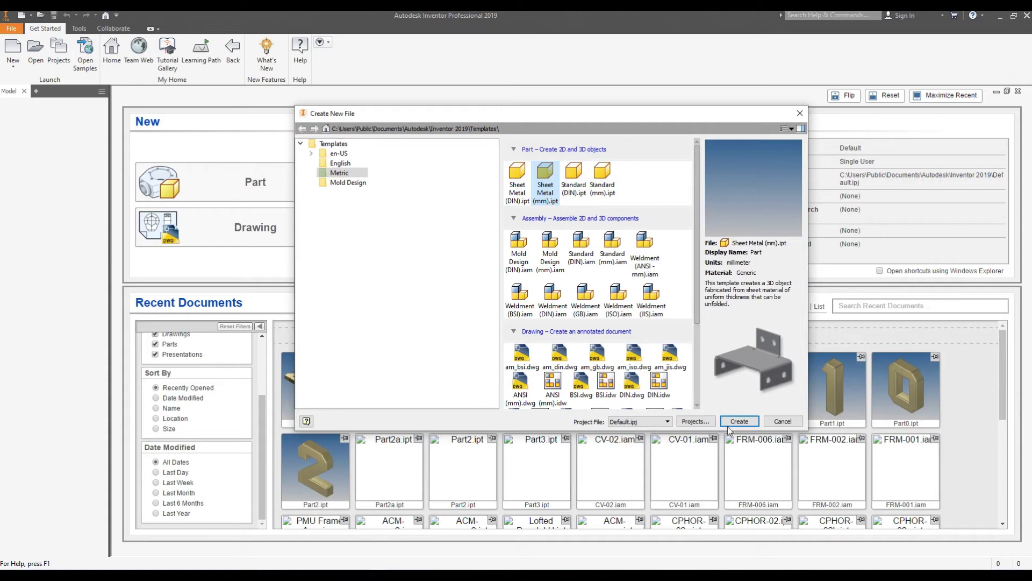
# Create a new part from the metric Sheet Metal (mm).ipt template and start a 2D sketch on the XY plane.
pyautogui.click(735, 422)
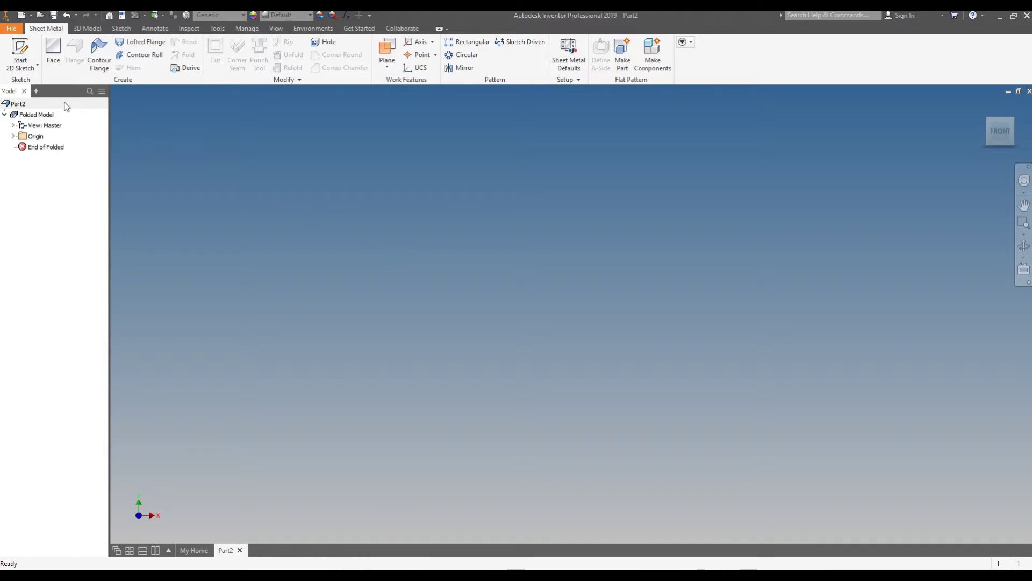
pyautogui.click(21, 54)
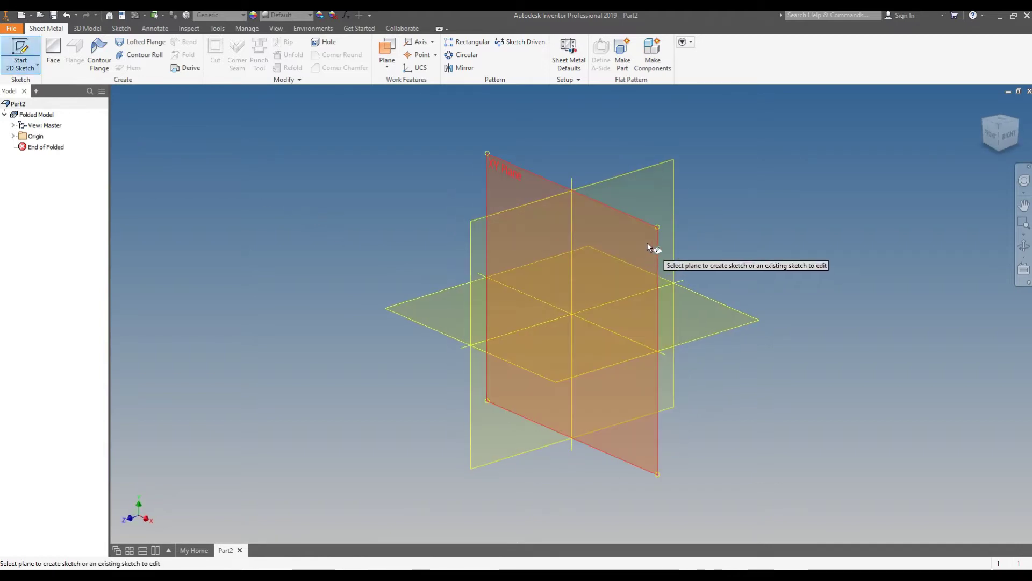
pyautogui.click(652, 241)
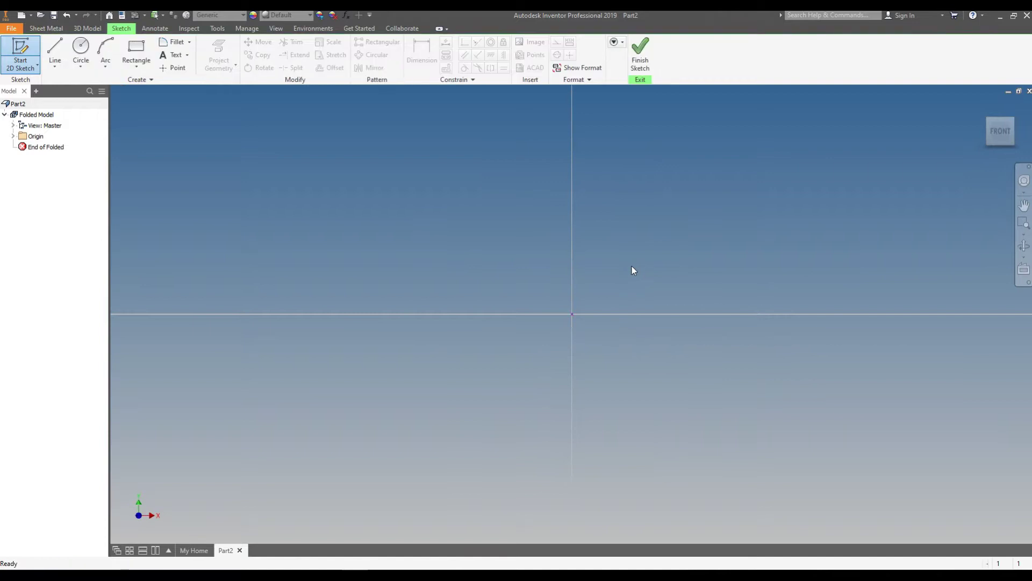
# Sketch a two-point rectangle about 34 mm wide enclosing the origin.
pyautogui.click(136, 51)
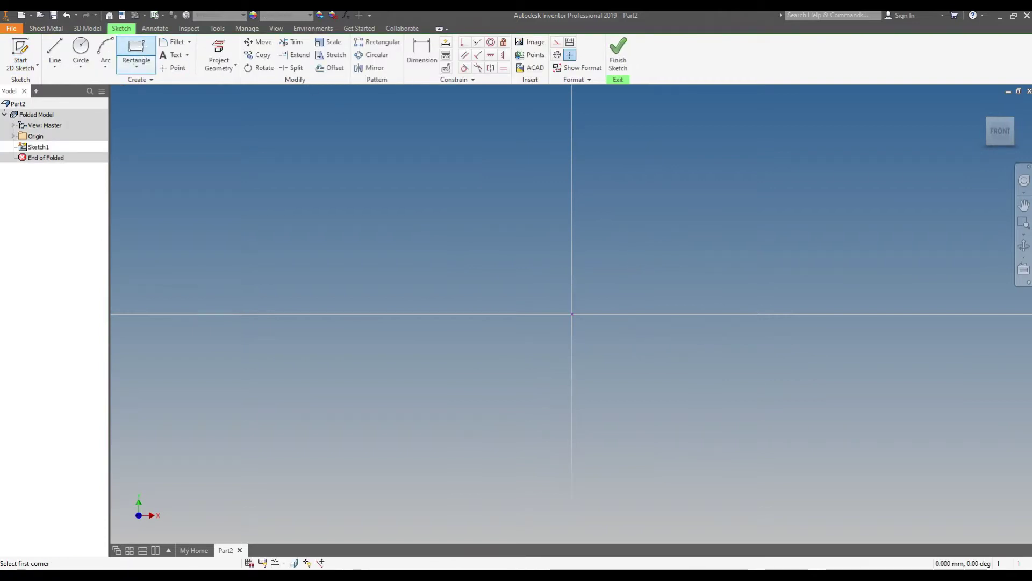
pyautogui.click(339, 169)
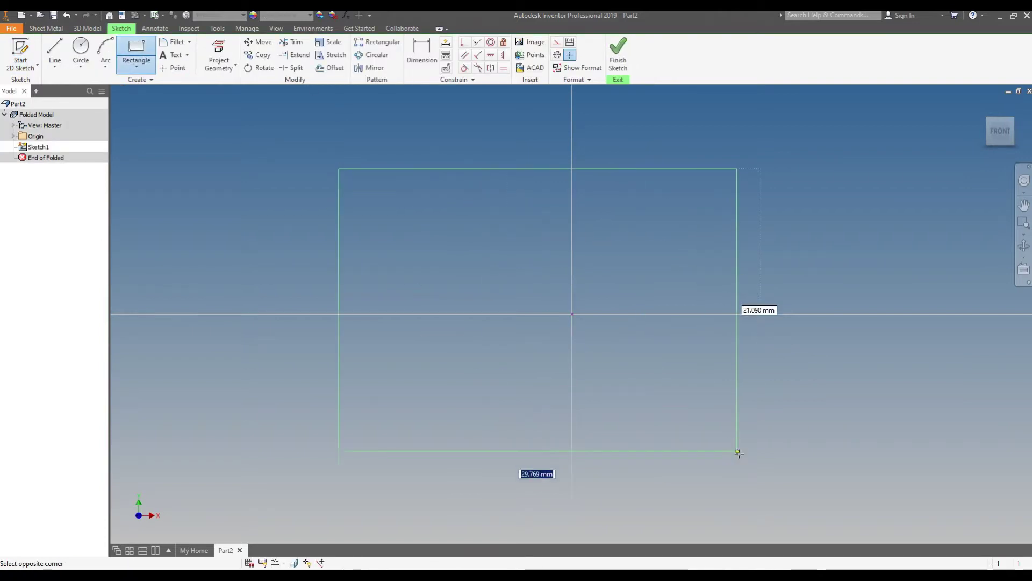
pyautogui.click(787, 473)
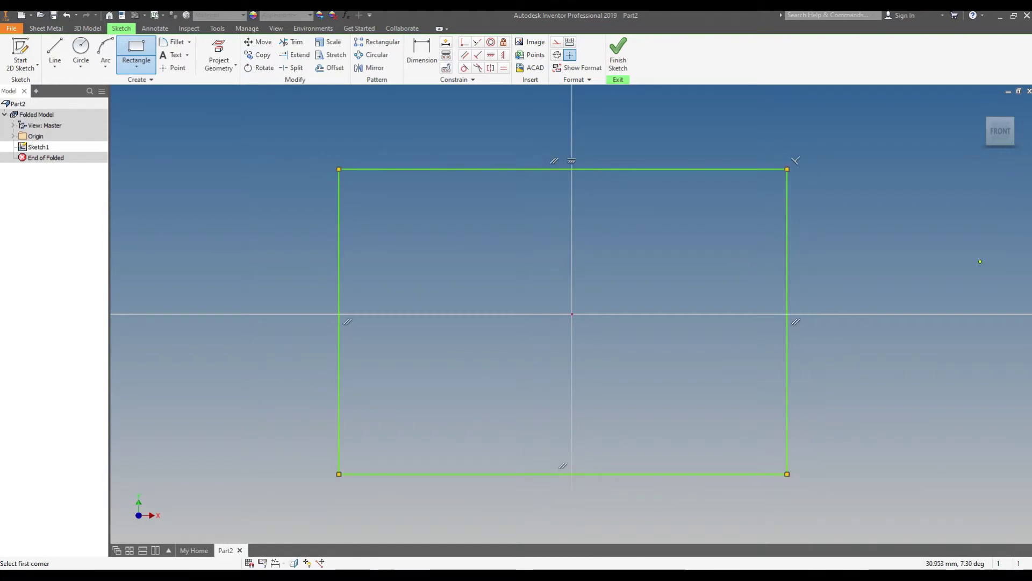
# Dimension the rectangle's upper edge and set its width to 1500 mm.
pyautogui.click(421, 53)
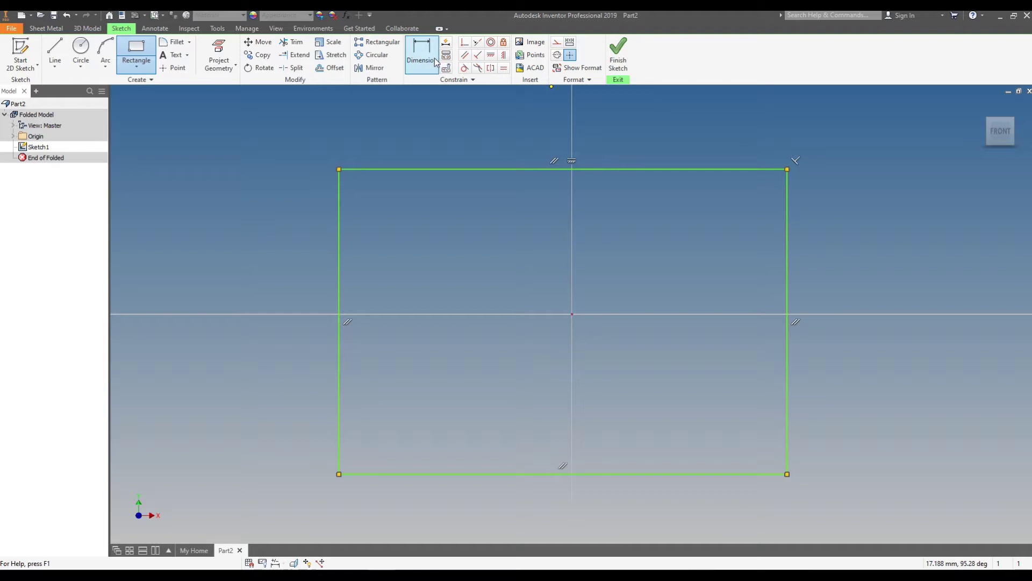
pyautogui.click(523, 169)
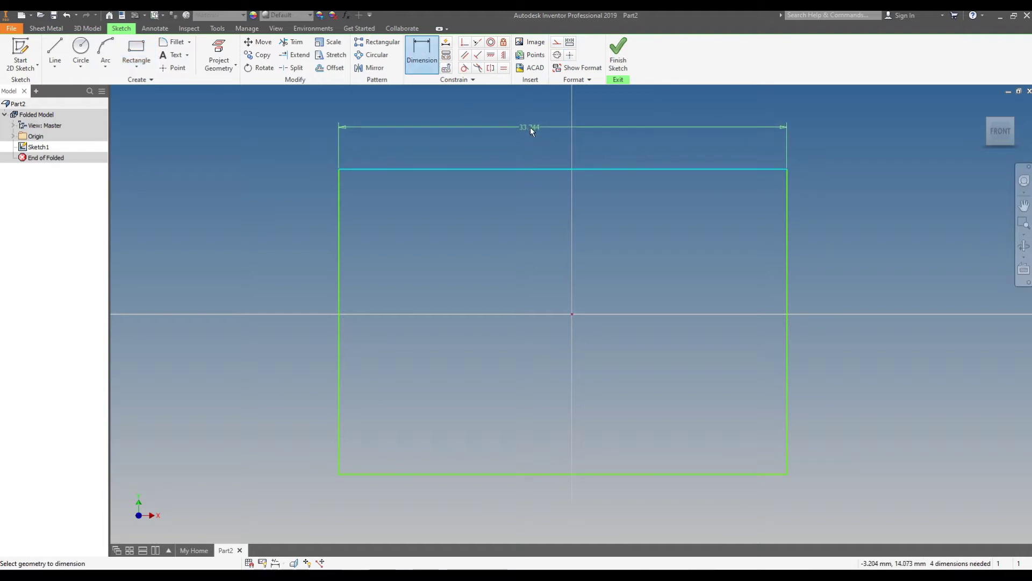
pyautogui.click(531, 122)
pyautogui.write('1500')
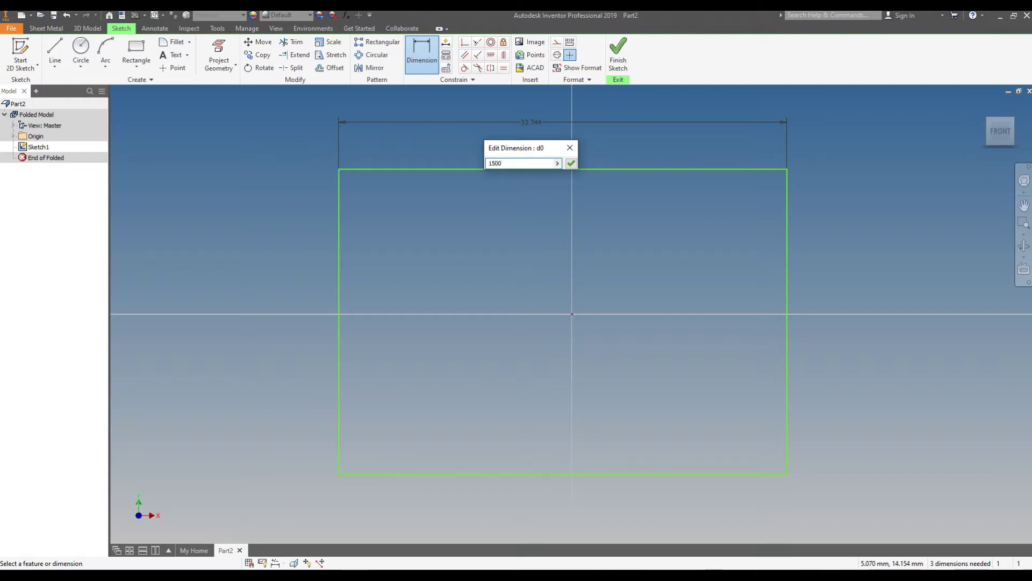
pyautogui.click(571, 163)
# Dimension the rectangle's right edge and set its height to 800 mm.
pyautogui.scroll(5, 508, 290)
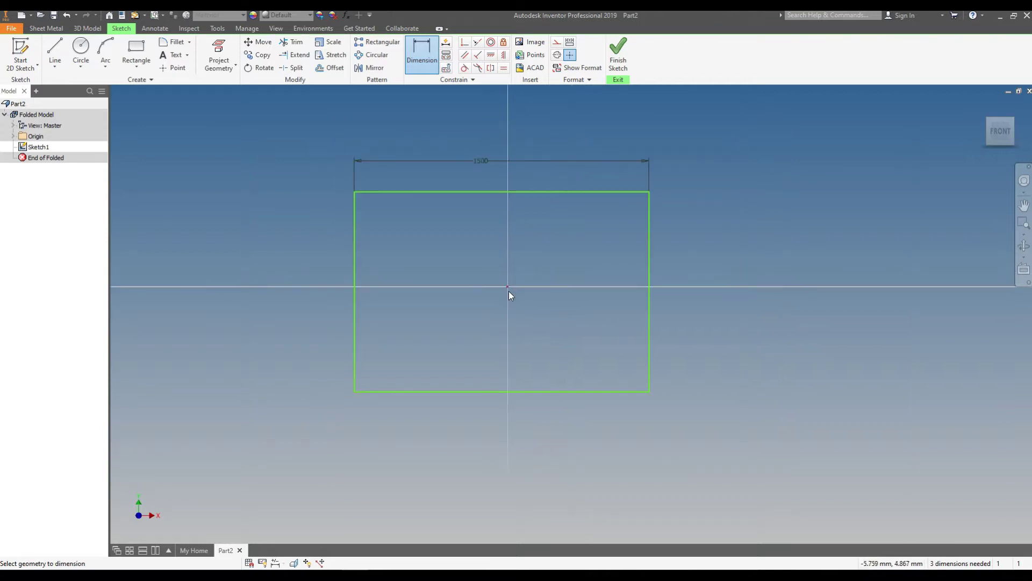
pyautogui.click(649, 235)
pyautogui.click(713, 245)
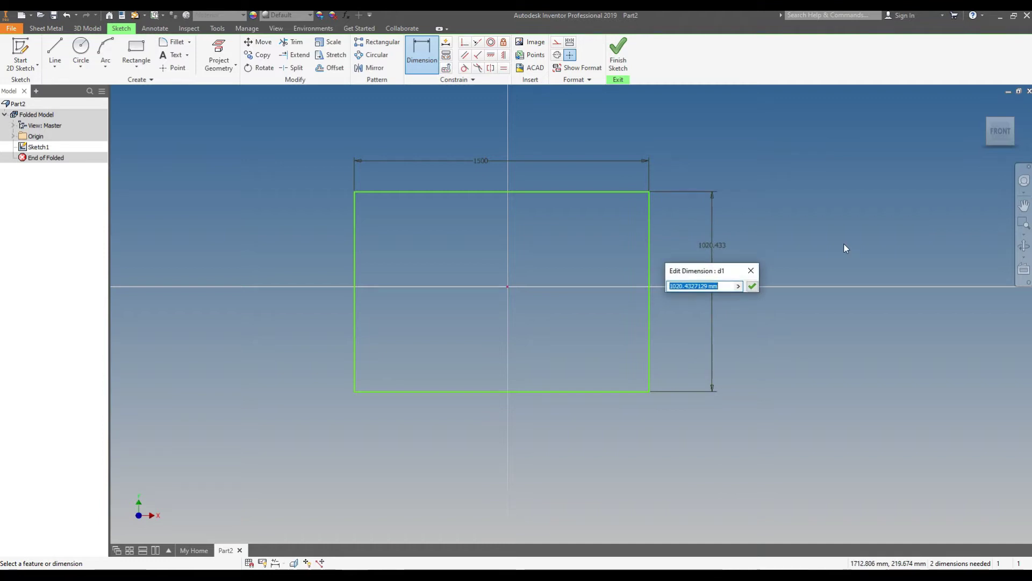
pyautogui.write('800')
pyautogui.press('Return')
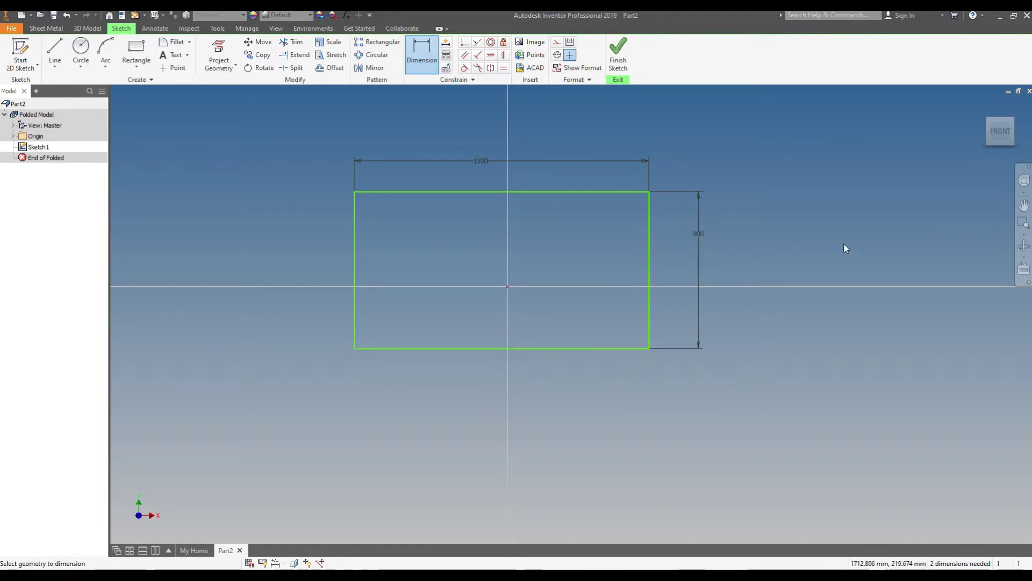
# Center the rectangle by aligning its right-edge midpoint horizontally and upper-edge midpoint vertically with the origin, and finish the sketch.
pyautogui.scroll(3, 515, 243)
pyautogui.scroll(-2, 534, 249)
pyautogui.click(491, 55)
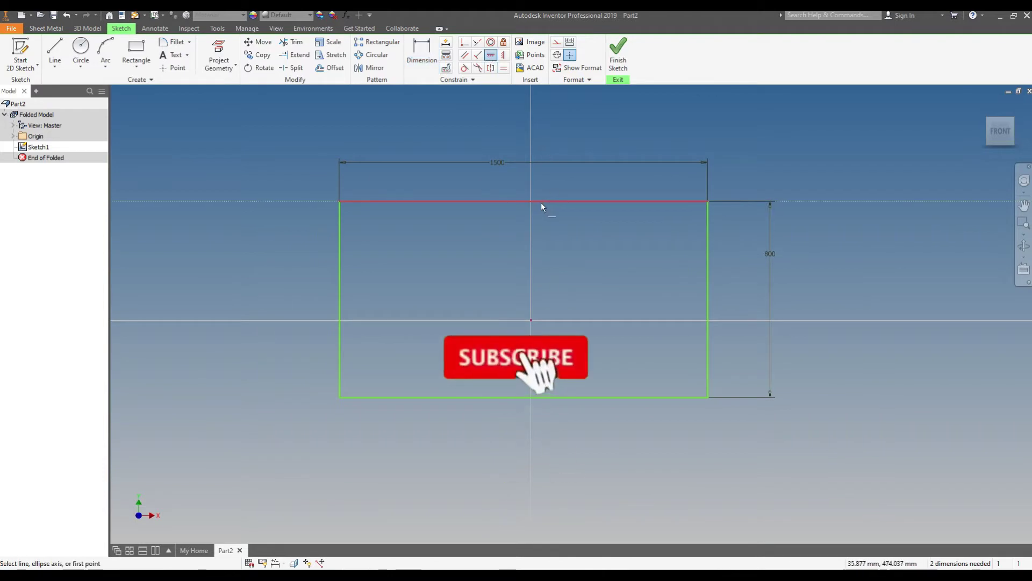
pyautogui.click(708, 298)
pyautogui.click(531, 320)
pyautogui.click(504, 55)
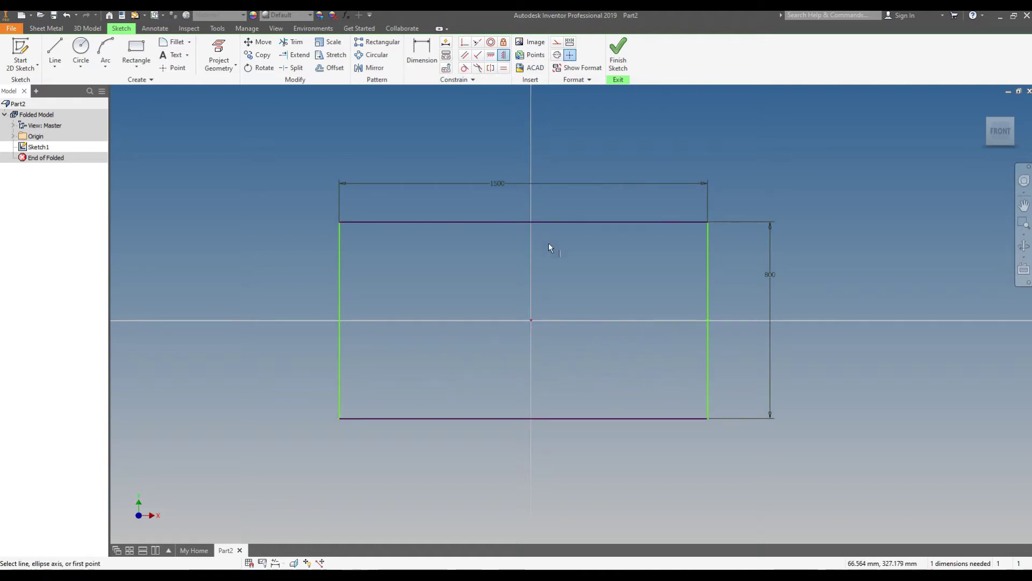
pyautogui.click(524, 222)
pyautogui.click(533, 321)
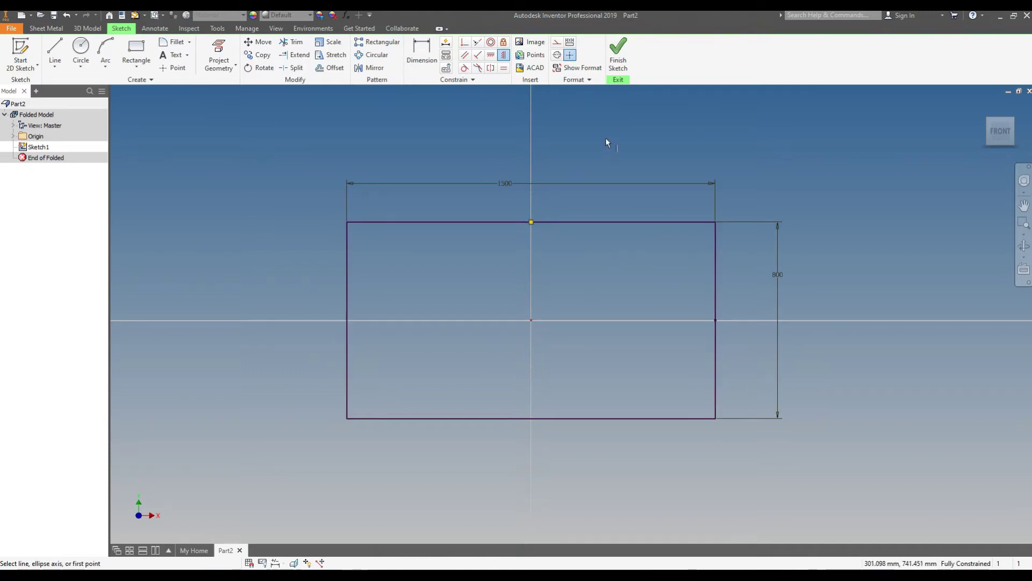
pyautogui.click(620, 64)
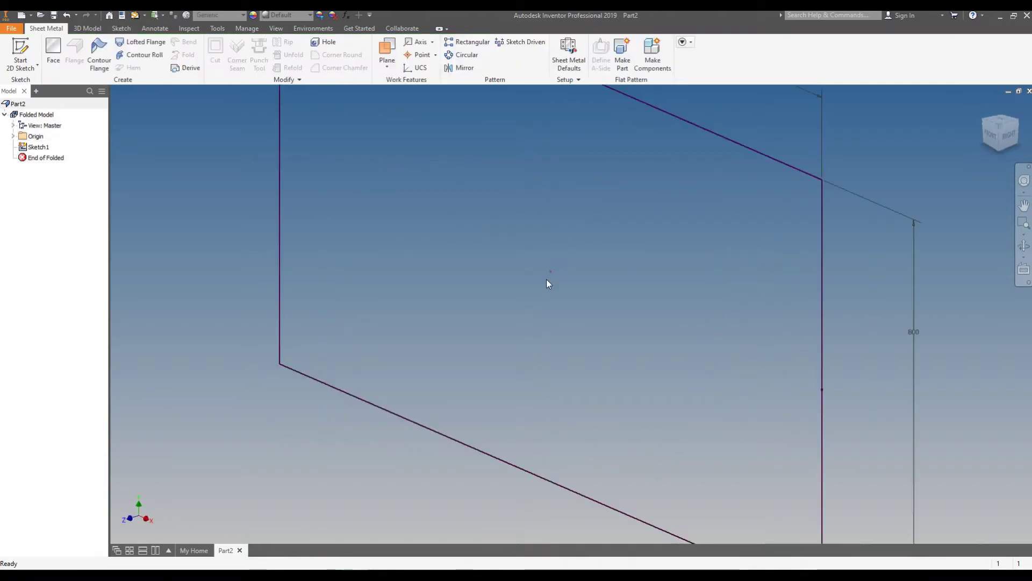
# Create a new sheet metal rule named 1mm Galv. Sheet based on Default_mm from the sheet metal defaults.
pyautogui.click(562, 65)
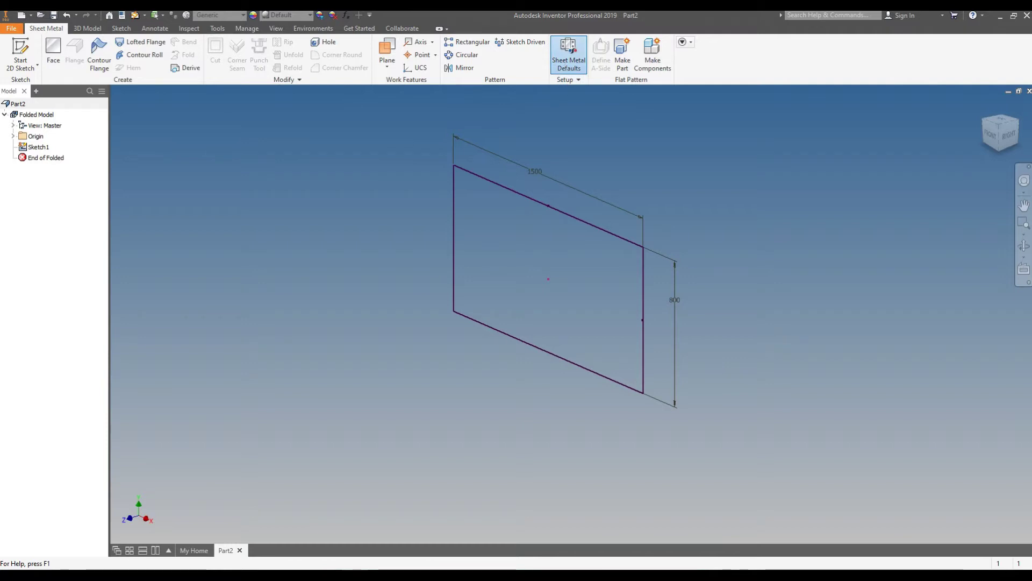
pyautogui.moveTo(622, 168)
pyautogui.mouseDown()
pyautogui.moveTo(650, 167)
pyautogui.moveTo(242, 158)
pyautogui.mouseUp()
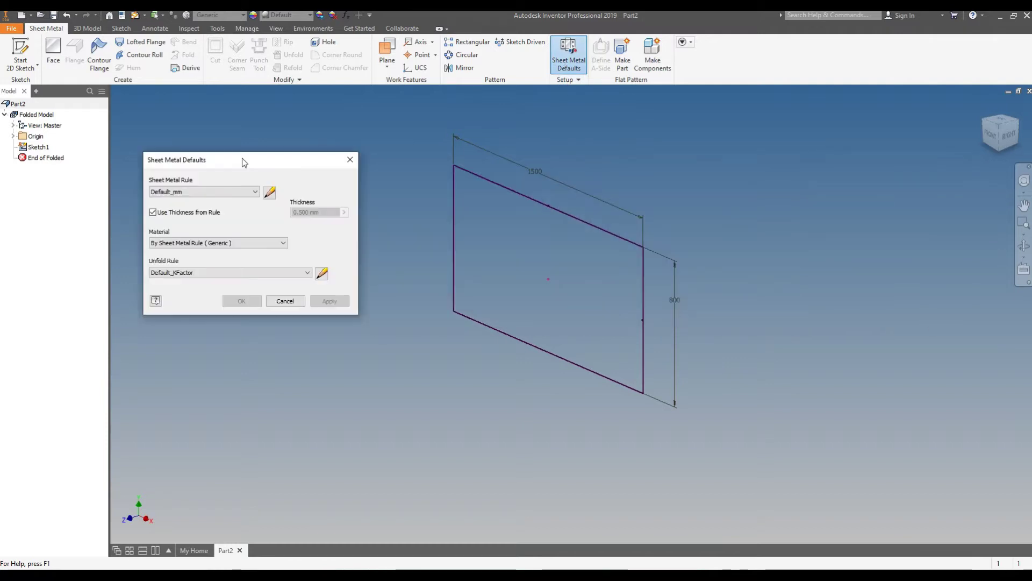
pyautogui.click(270, 192)
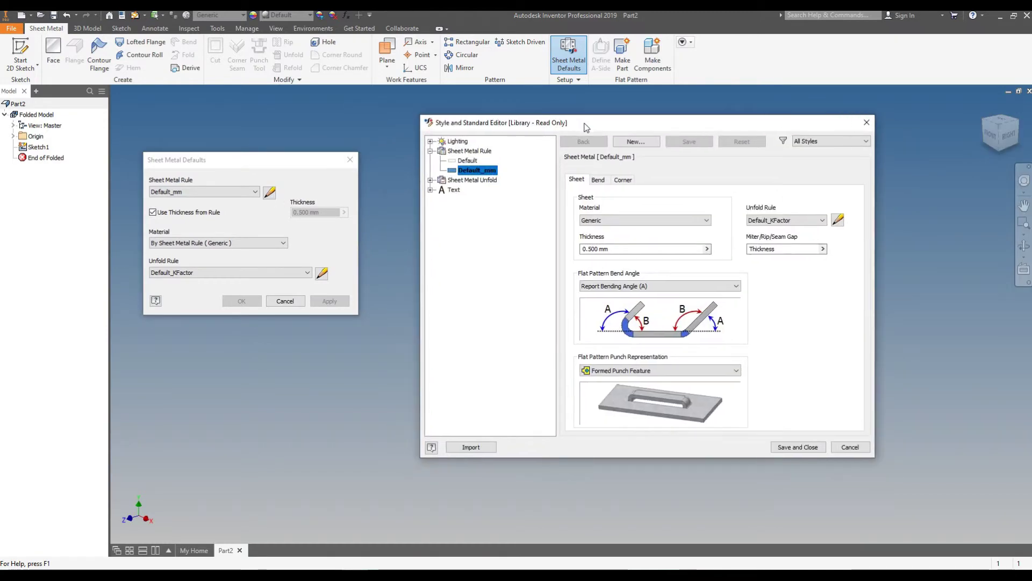
pyautogui.click(643, 145)
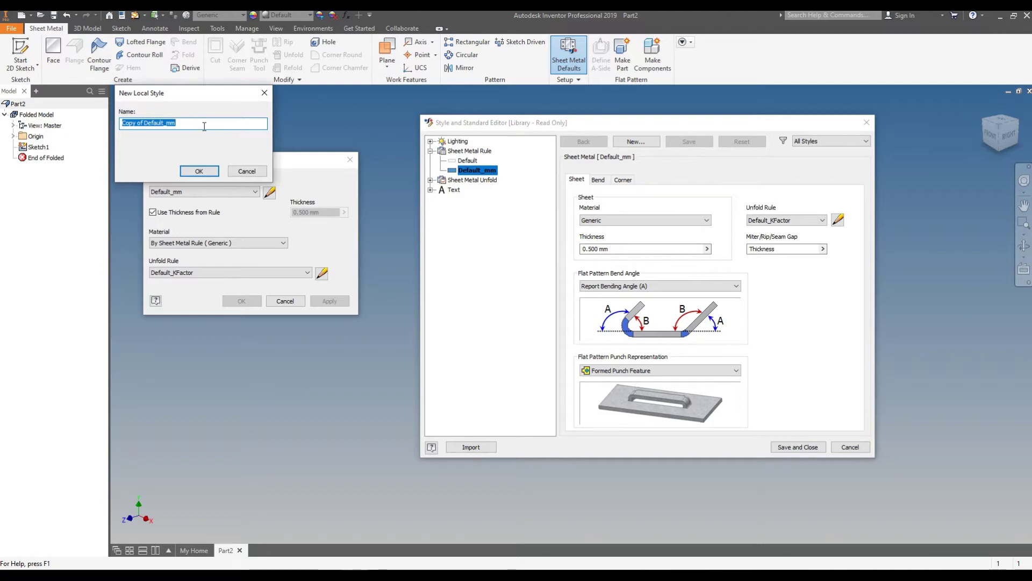
pyautogui.write('1mm Galv. Sheet')
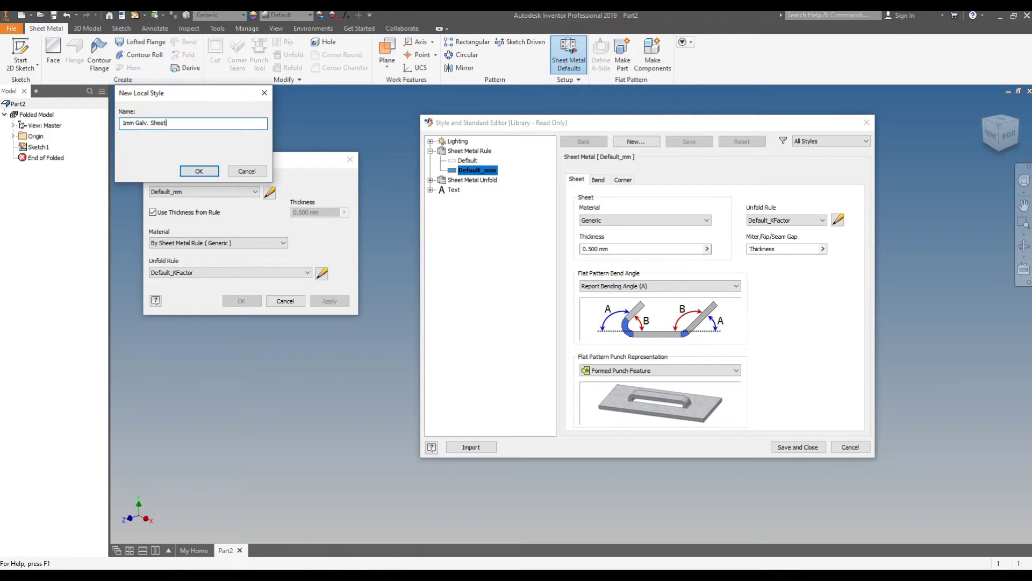
pyautogui.click(200, 174)
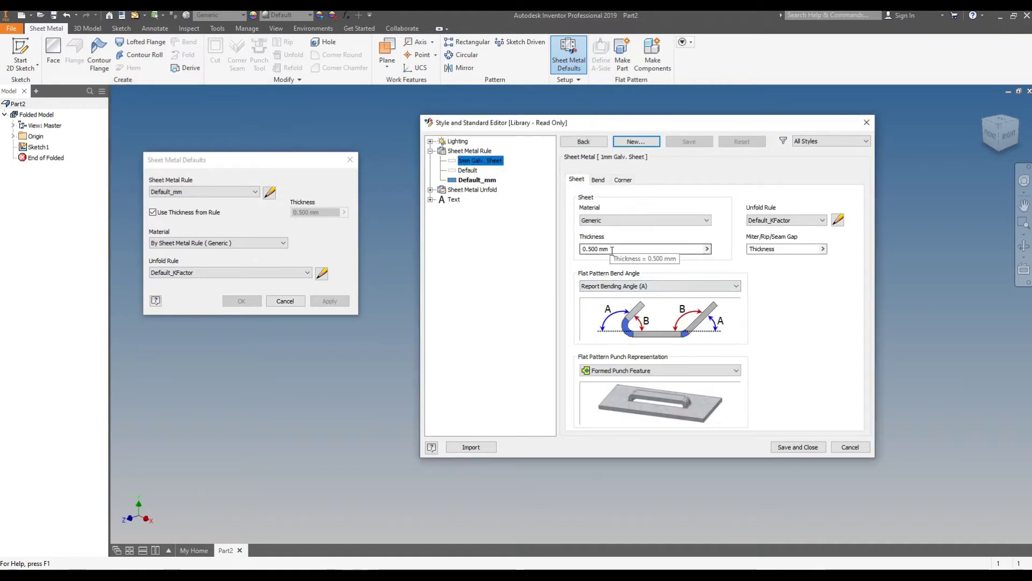
# Set the 1mm Galv. Sheet rule's thickness to 1 mm and its bend relief shape to Tear.
pyautogui.moveTo(613, 250); pyautogui.dragTo(575, 254)
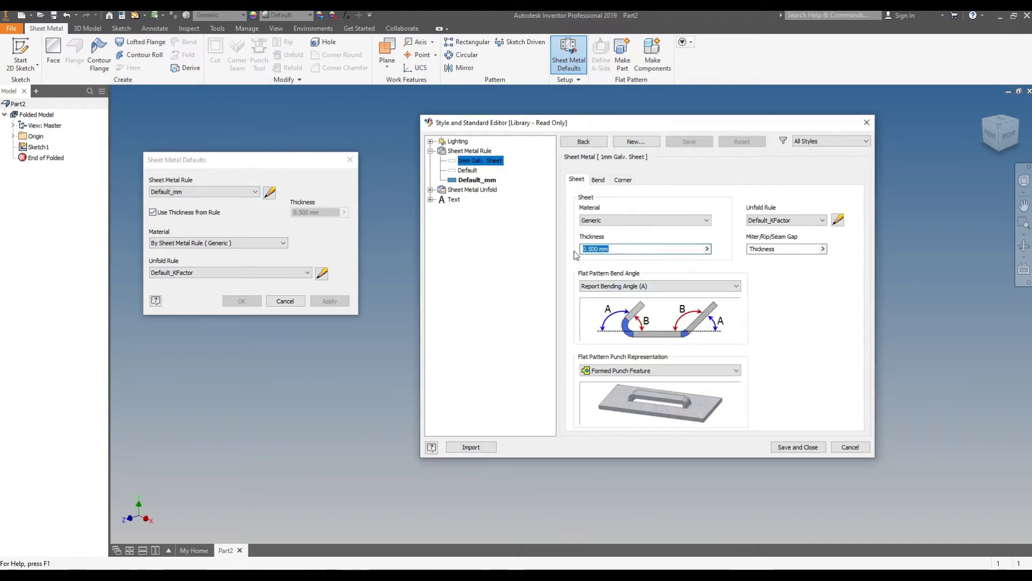
pyautogui.write('1')
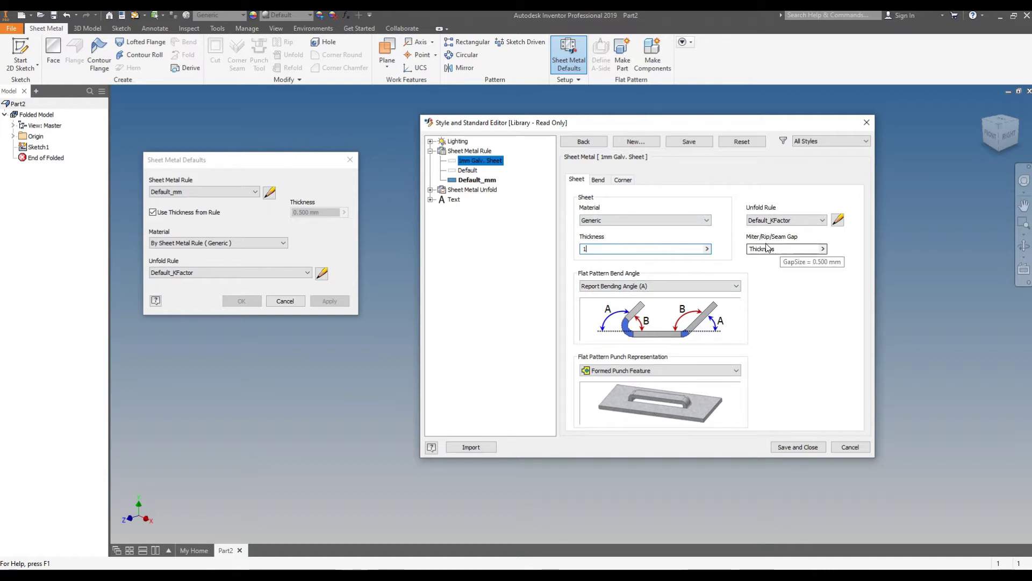
pyautogui.click(599, 180)
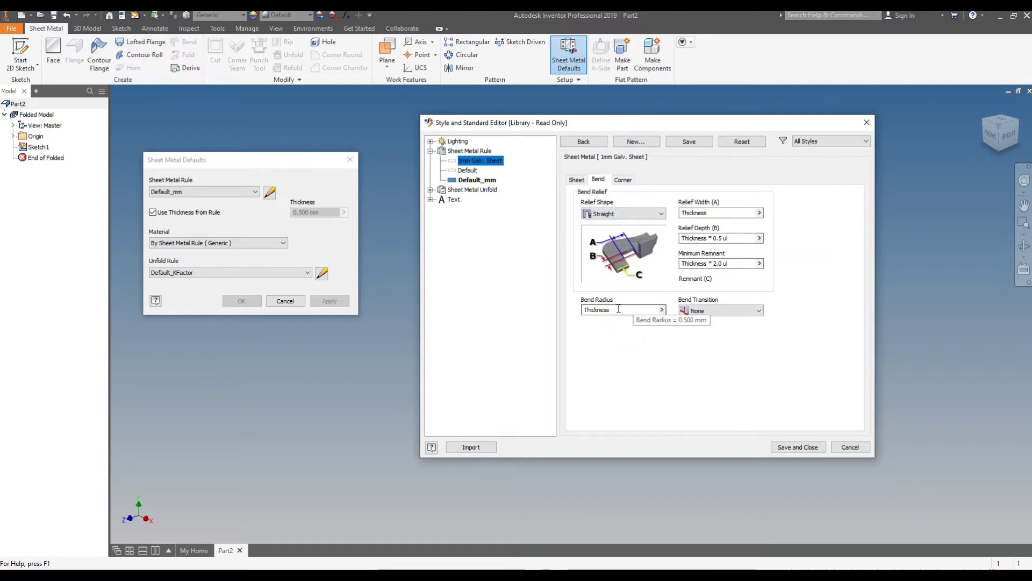
pyautogui.click(613, 214)
pyautogui.click(610, 225)
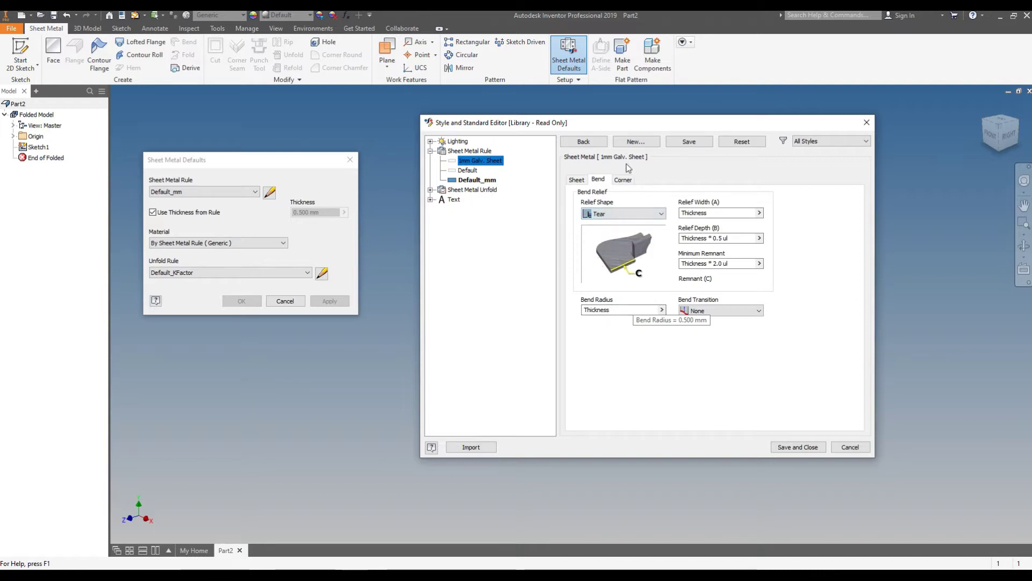
# Set the two-bend intersection corner relief shape to Tear and save the 1mm Galv. Sheet rule.
pyautogui.click(625, 181)
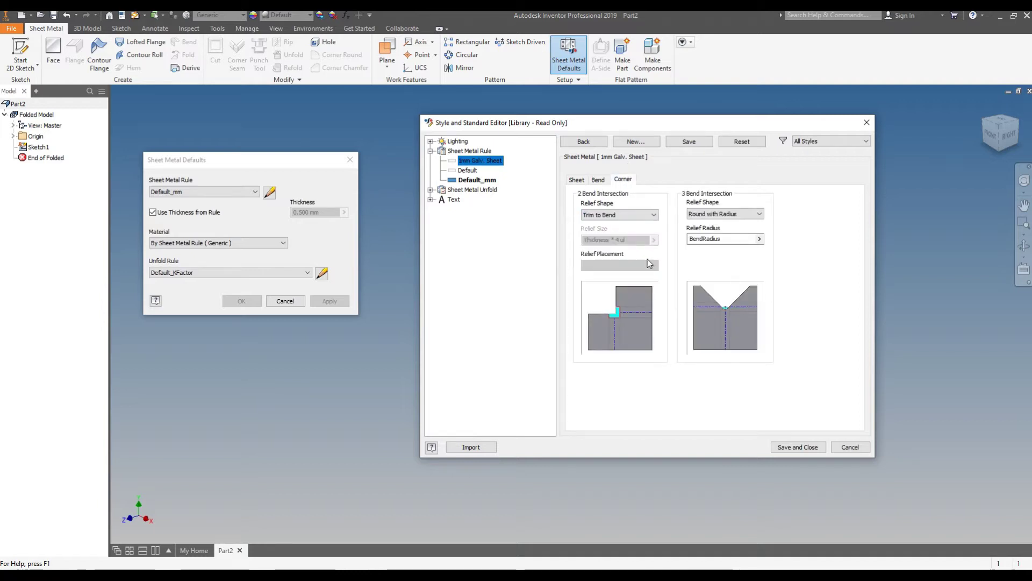
pyautogui.click(606, 216)
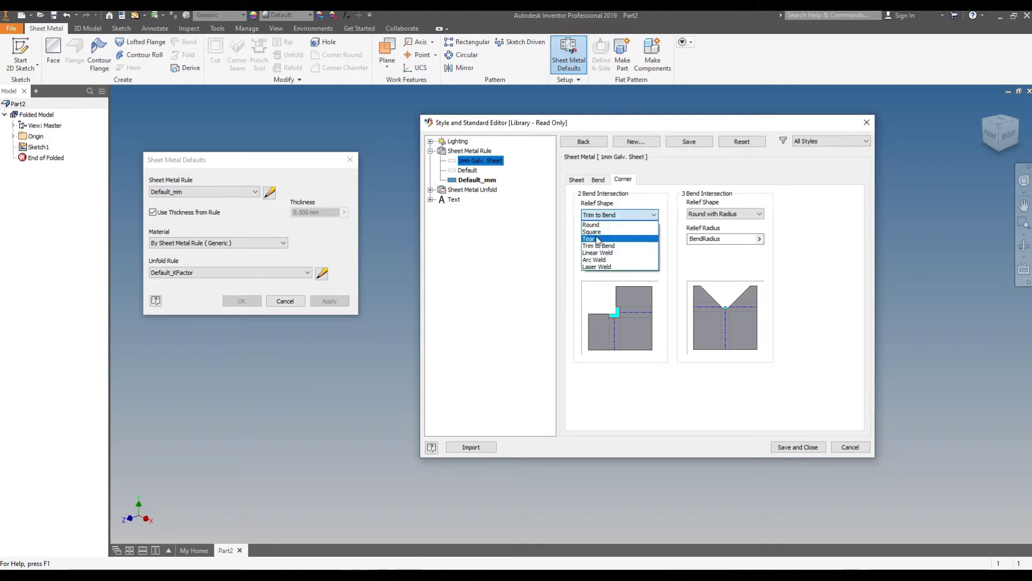
pyautogui.click(597, 240)
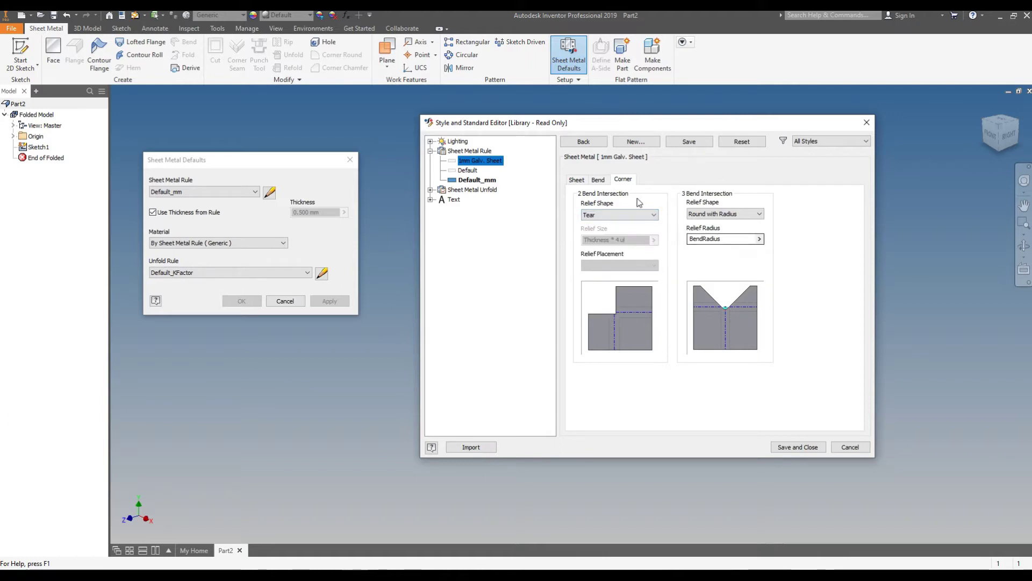
pyautogui.click(598, 180)
pyautogui.click(577, 180)
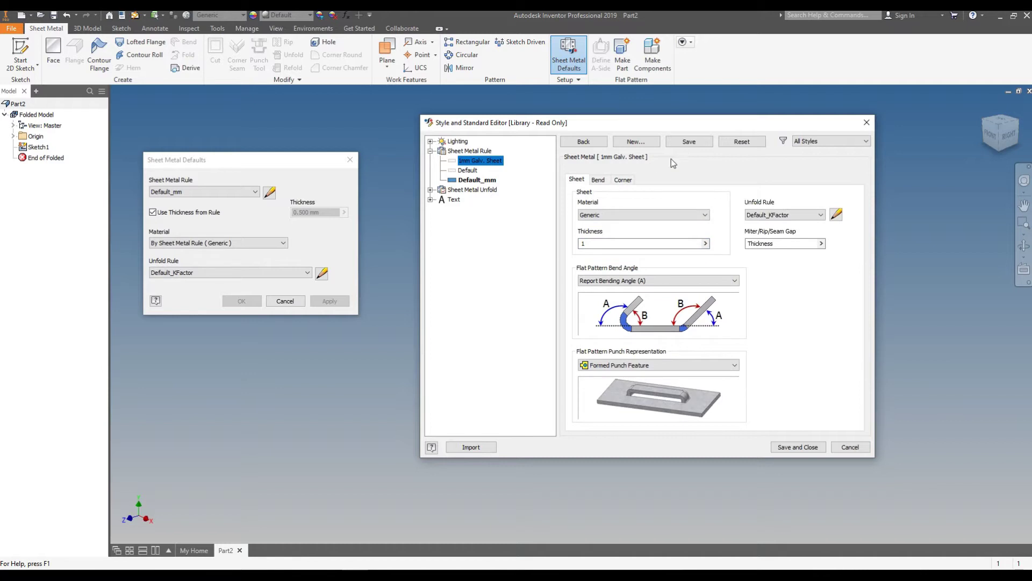
pyautogui.click(694, 142)
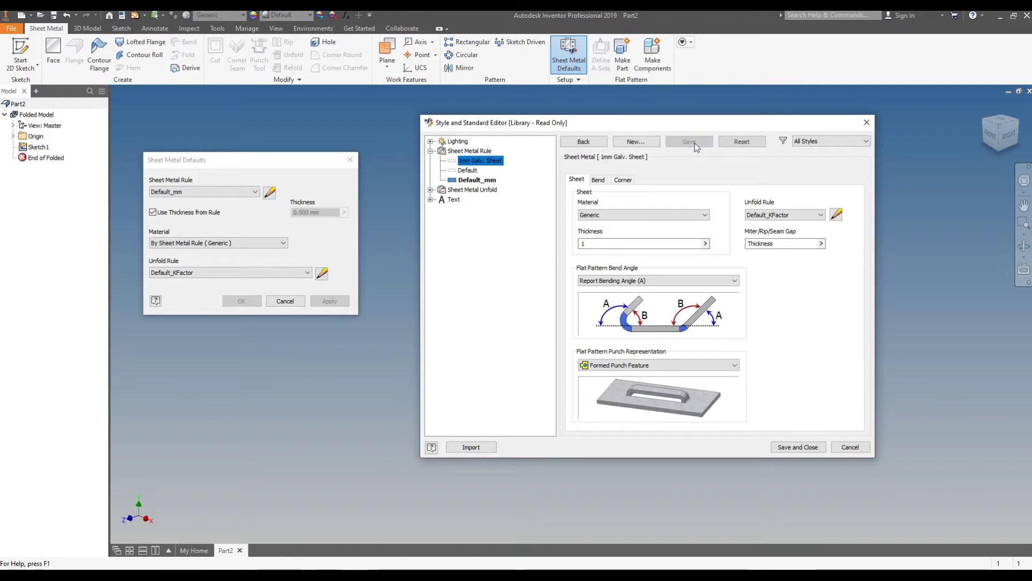
# Set the 1mm Galv. Sheet rule's material to Steel, Galvanized.
pyautogui.click(618, 214)
pyautogui.scroll(5, 614, 264)
pyautogui.scroll(3, 614, 264)
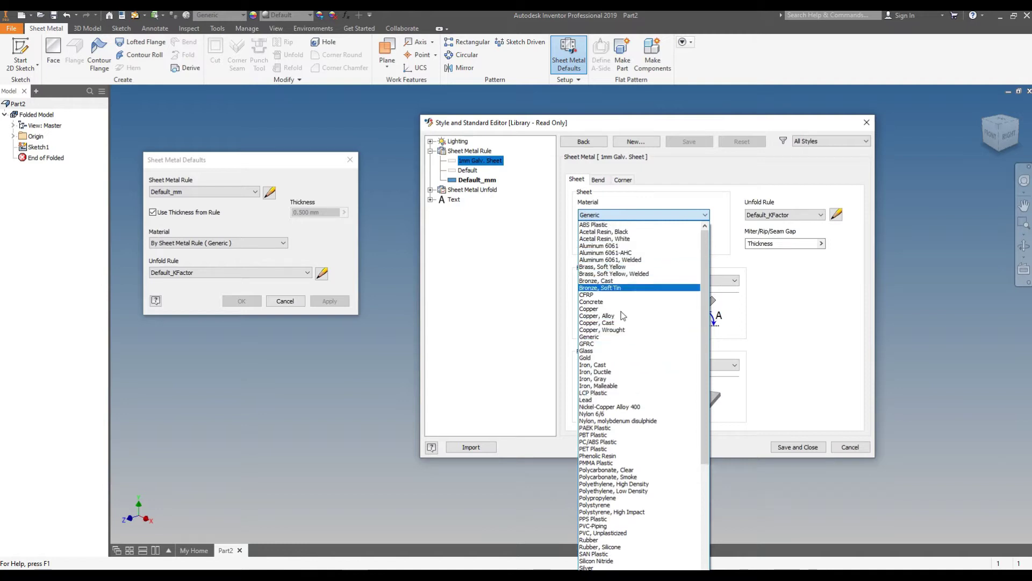
pyautogui.scroll(-3, 624, 387)
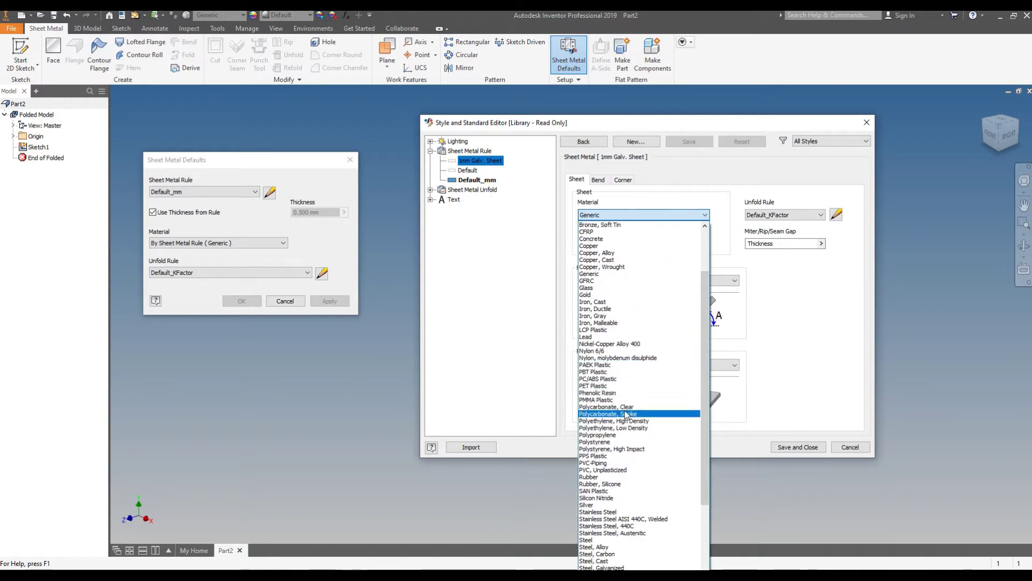
pyautogui.scroll(-5, 625, 414)
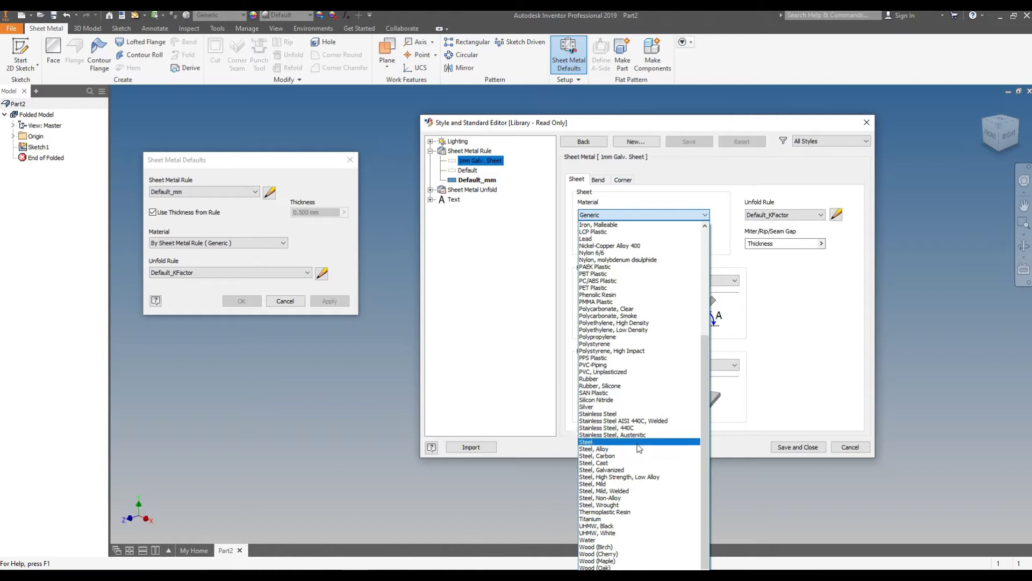
pyautogui.click(613, 470)
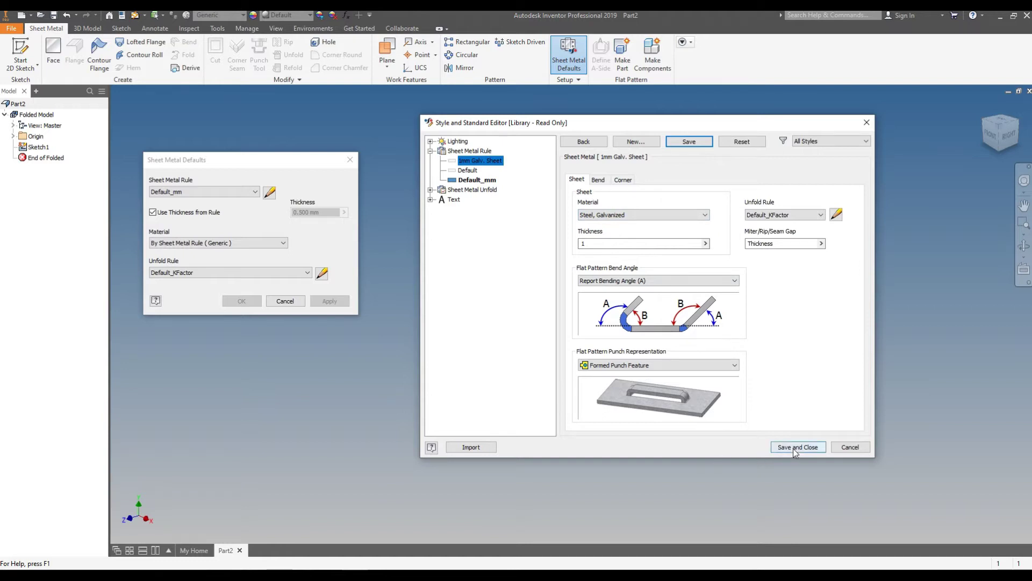
# Save the 1mm Galv. Sheet rule, review its corner, bend and sheet settings, and close the style editor.
pyautogui.click(693, 141)
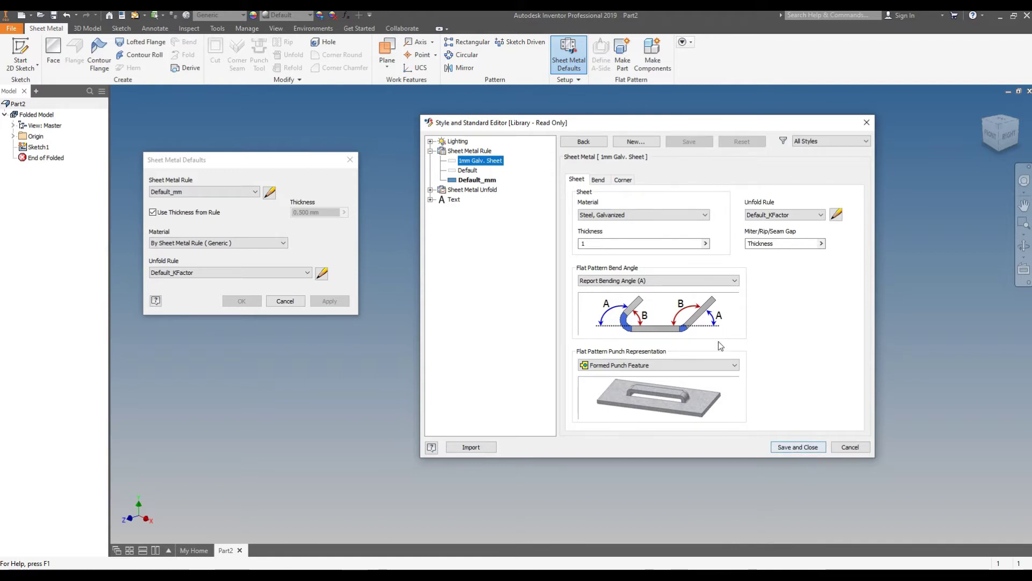
pyautogui.click(622, 180)
pyautogui.click(598, 180)
pyautogui.click(577, 179)
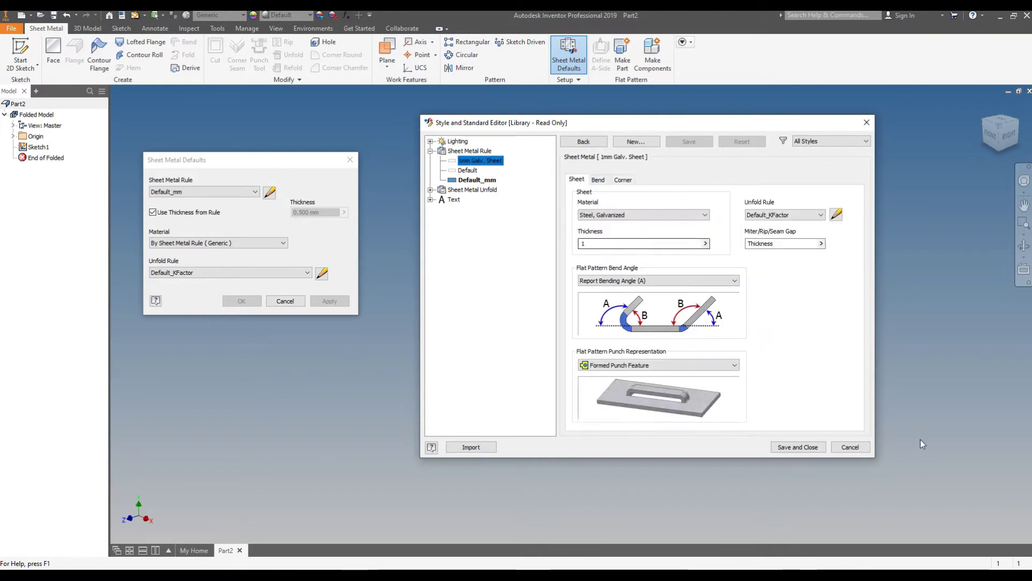
pyautogui.click(798, 447)
# Apply 1mm Galv. Sheet as the part's active sheet metal rule and close the sheet metal defaults.
pyautogui.click(249, 192)
pyautogui.click(234, 202)
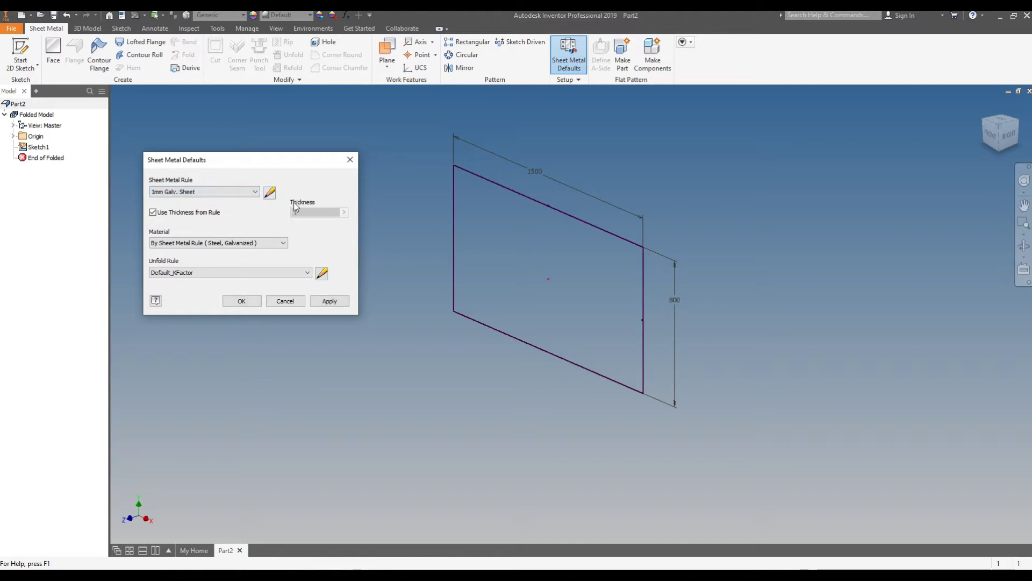
pyautogui.click(505, 257)
pyautogui.scroll(5, 569, 304)
pyautogui.scroll(-6, 555, 271)
pyautogui.click(330, 301)
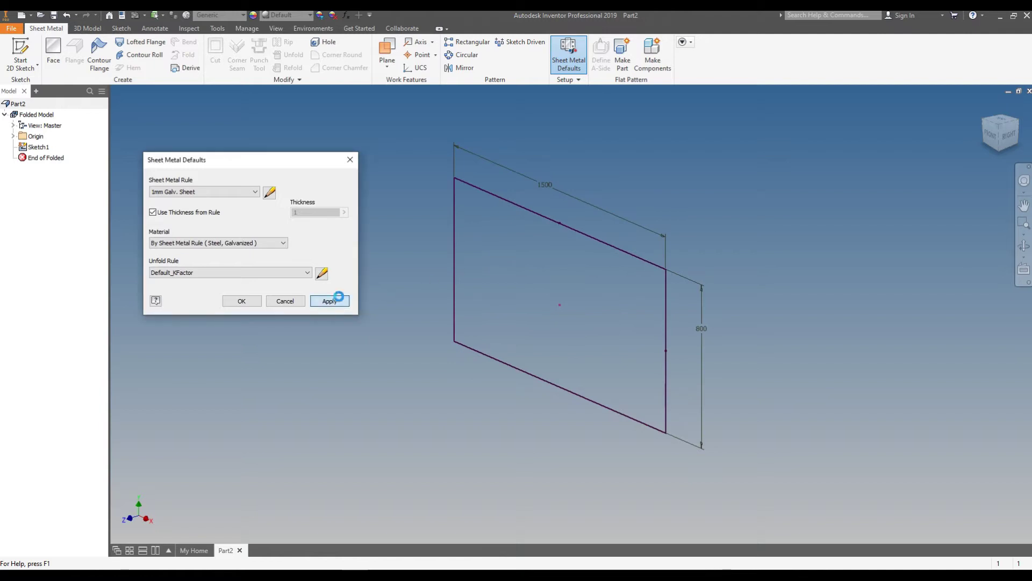
pyautogui.click(284, 302)
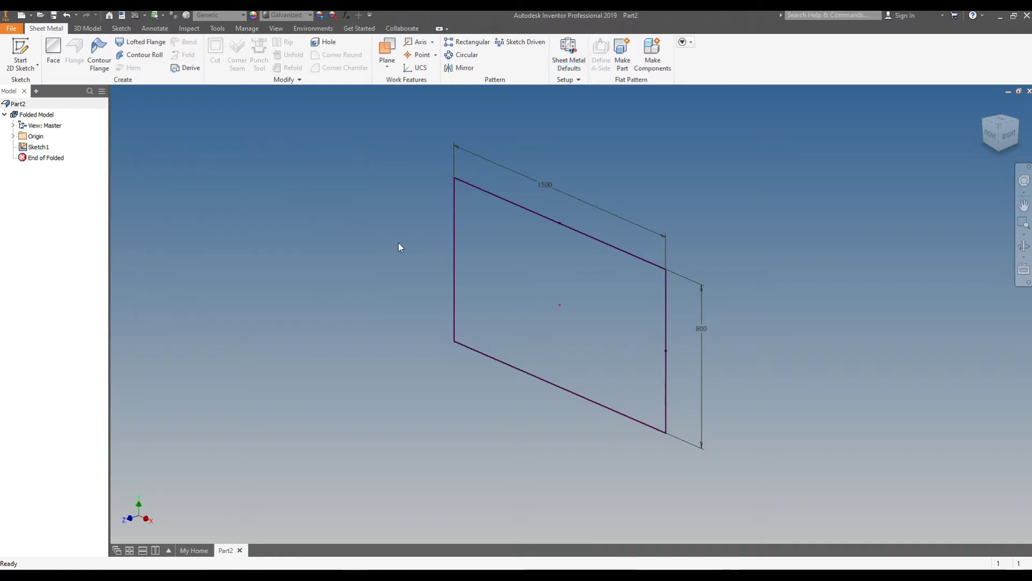
# Create a sheet metal face from the 1500 by 800 mm rectangle, following the default sheet metal rule.
pyautogui.scroll(3, 508, 206)
pyautogui.click(53, 52)
pyautogui.scroll(3, 393, 154)
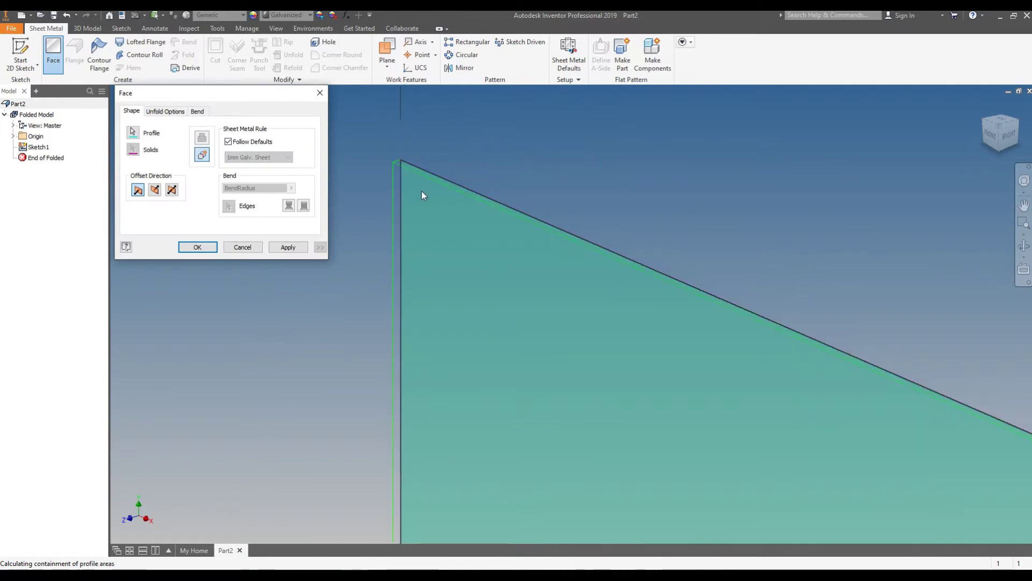
pyautogui.click(288, 246)
pyautogui.scroll(-6, 467, 198)
pyautogui.scroll(6, 490, 258)
pyautogui.scroll(-3, 504, 270)
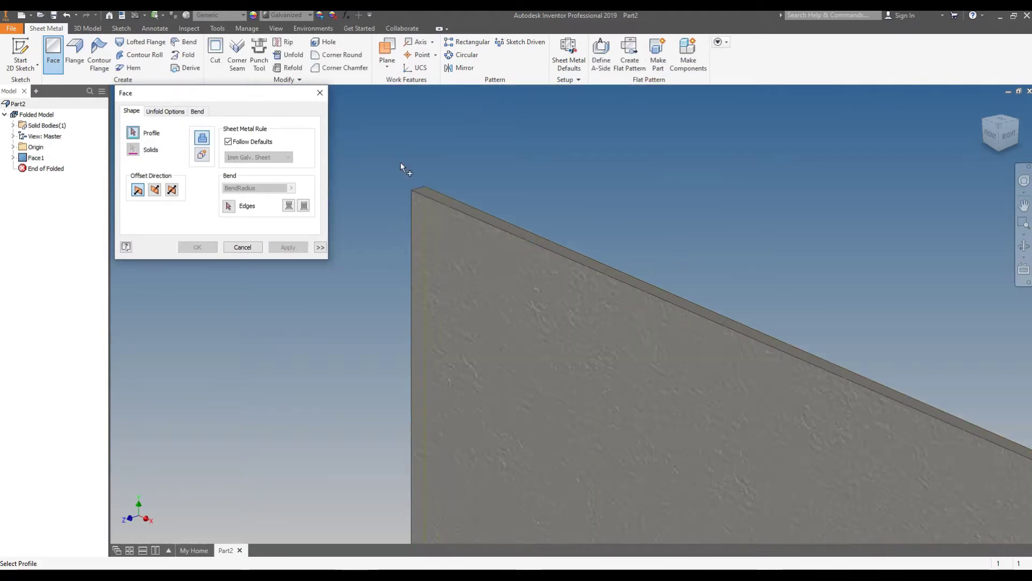
pyautogui.click(243, 247)
# Set up a flange with a 35 mm height at 90 degrees on the face's top edge.
pyautogui.click(75, 53)
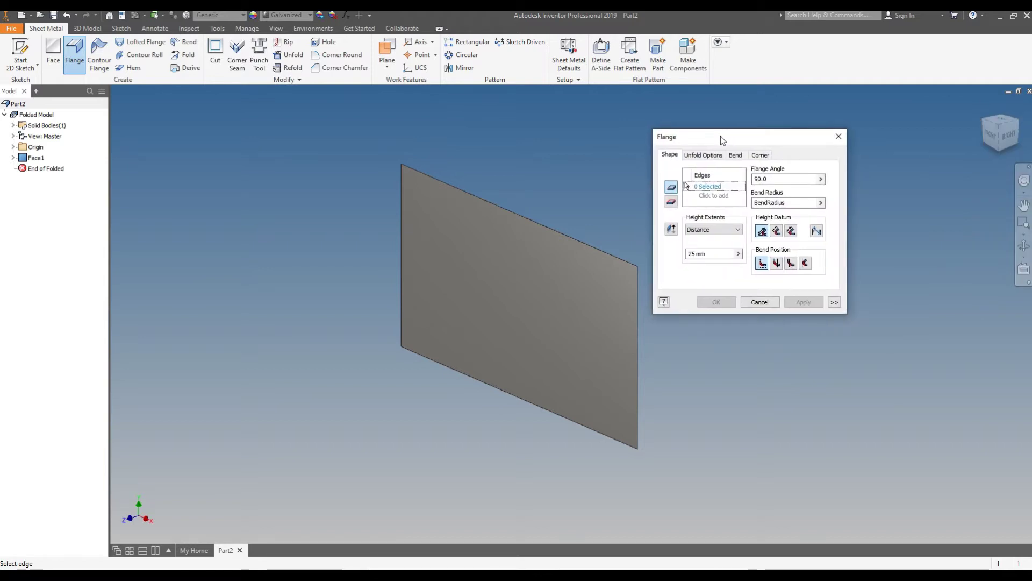
pyautogui.click(699, 253)
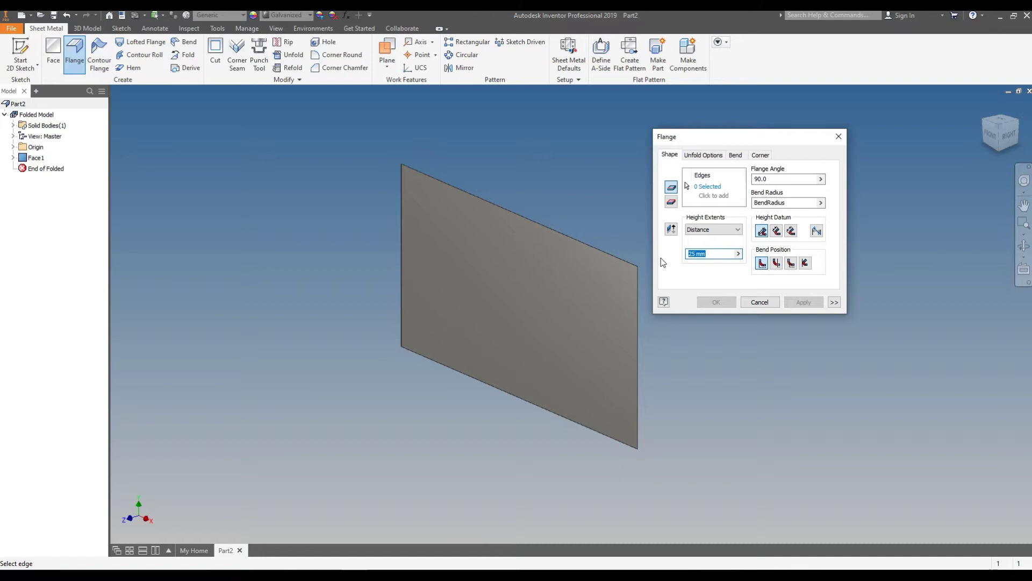
pyautogui.write('35')
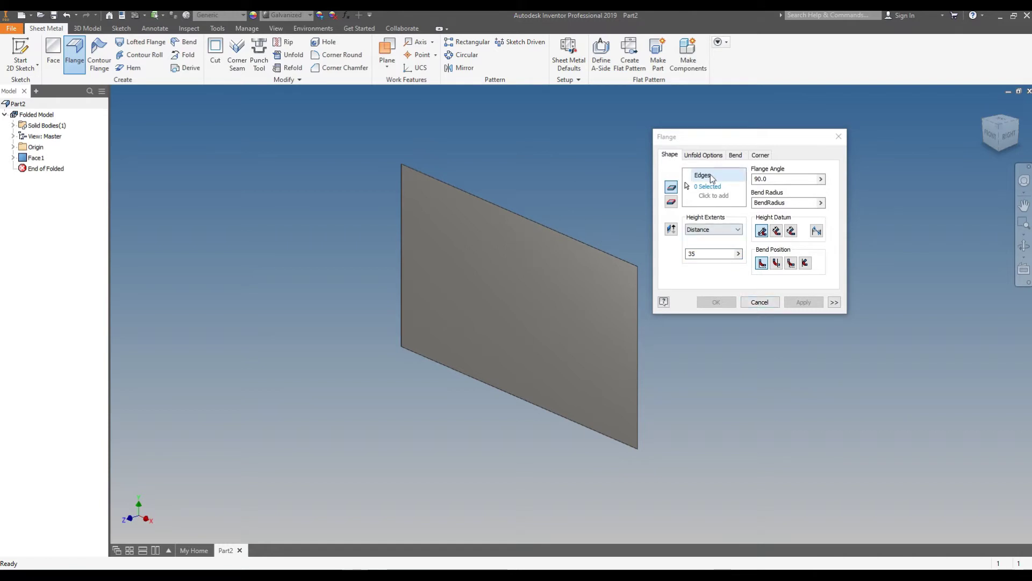
pyautogui.click(707, 185)
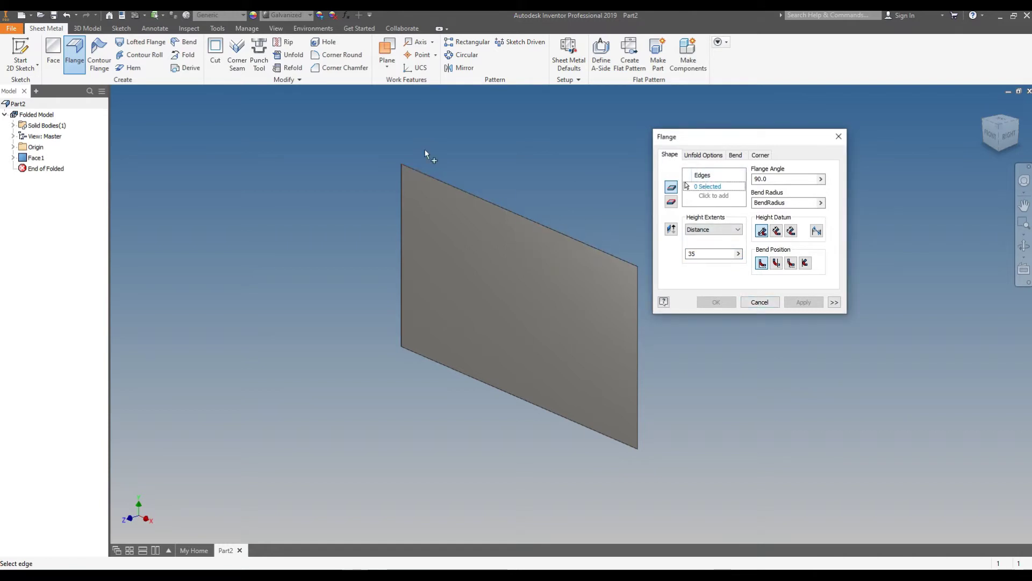
pyautogui.scroll(5, 425, 150)
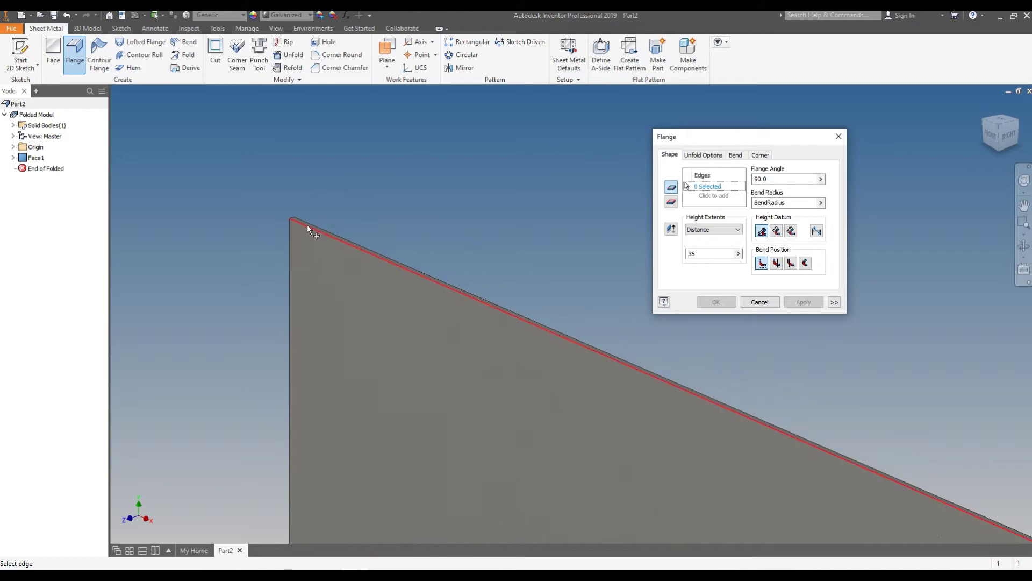
pyautogui.click(307, 227)
pyautogui.scroll(-4, 285, 202)
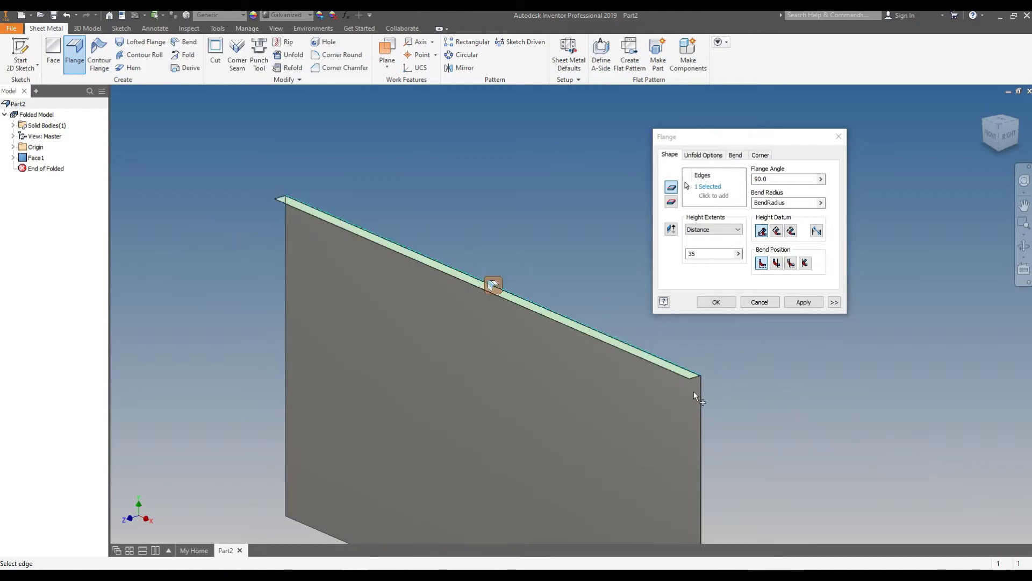
# Add the face's two side edges and bottom edge to the 35 mm flange and create it on all four sides.
pyautogui.scroll(6, 699, 382)
pyautogui.click(712, 345)
pyautogui.scroll(-6, 571, 233)
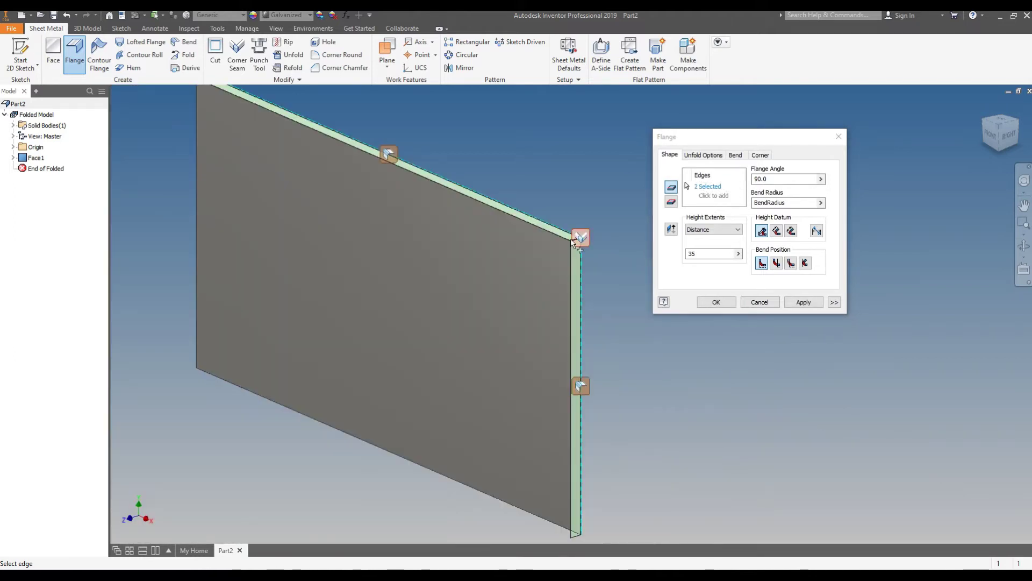
pyautogui.scroll(4, 575, 532)
pyautogui.click(598, 502)
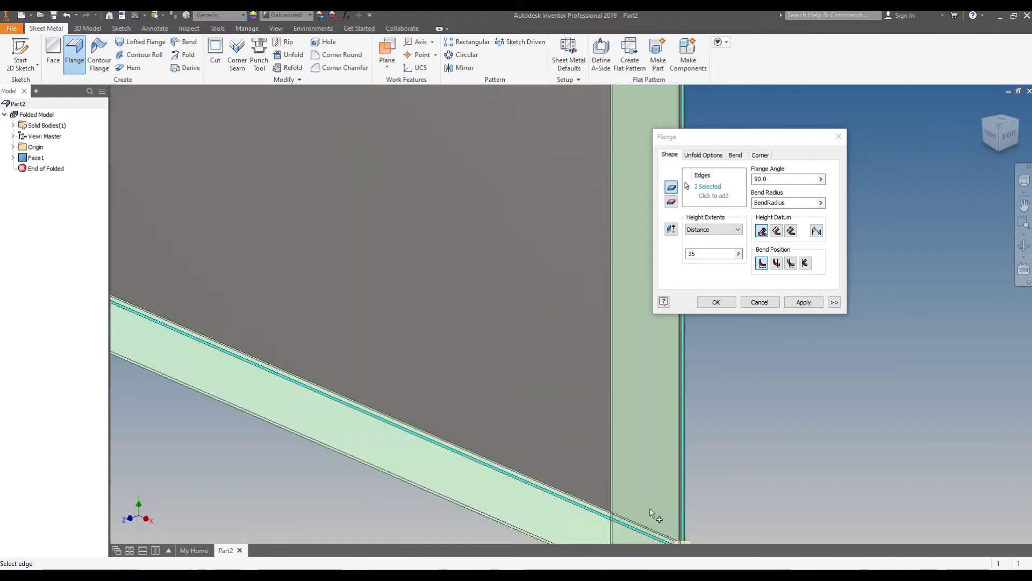
pyautogui.scroll(-4, 598, 501)
pyautogui.scroll(4, 359, 363)
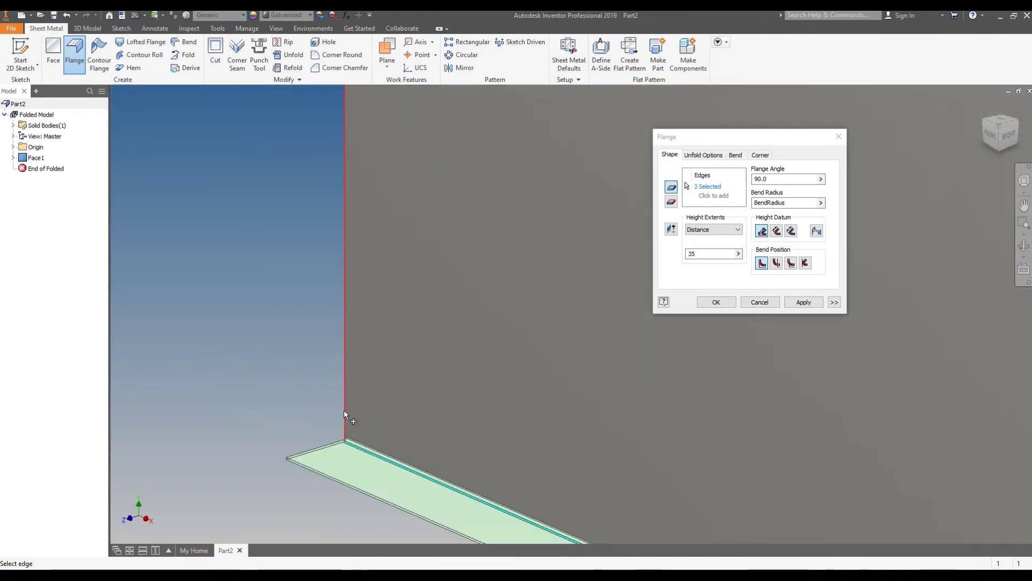
pyautogui.click(343, 410)
pyautogui.scroll(-4, 352, 390)
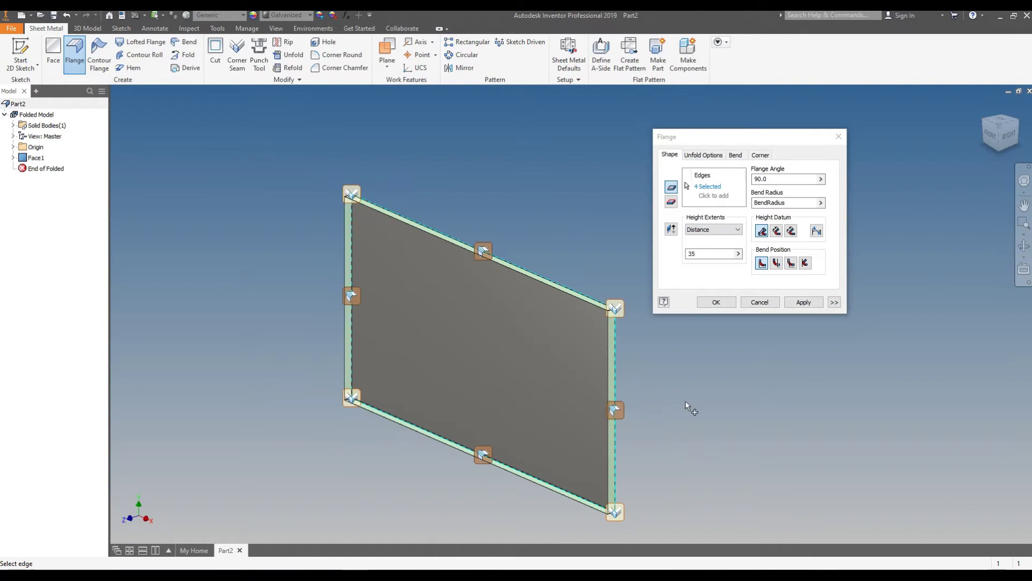
pyautogui.click(1023, 250)
pyautogui.moveTo(569, 392); pyautogui.dragTo(352, 300)
pyautogui.scroll(-2, 352, 299)
pyautogui.moveTo(398, 332); pyautogui.dragTo(510, 345)
pyautogui.scroll(5, 376, 355)
pyautogui.click(803, 302)
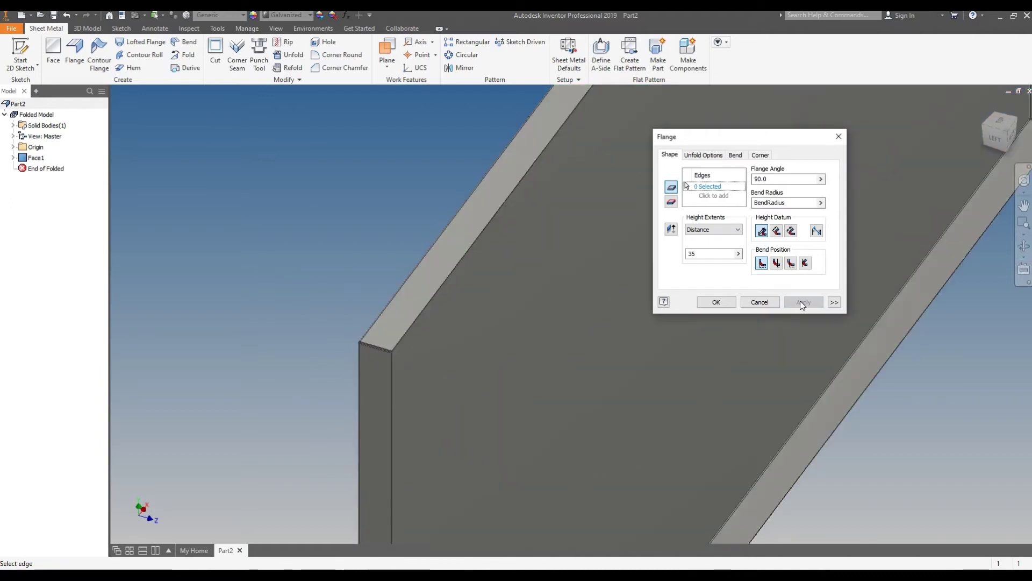
# Set up a second flange 10 mm high at 45 degrees on the free edge of the top flange.
pyautogui.click(1023, 246)
pyautogui.moveTo(511, 316); pyautogui.dragTo(479, 350)
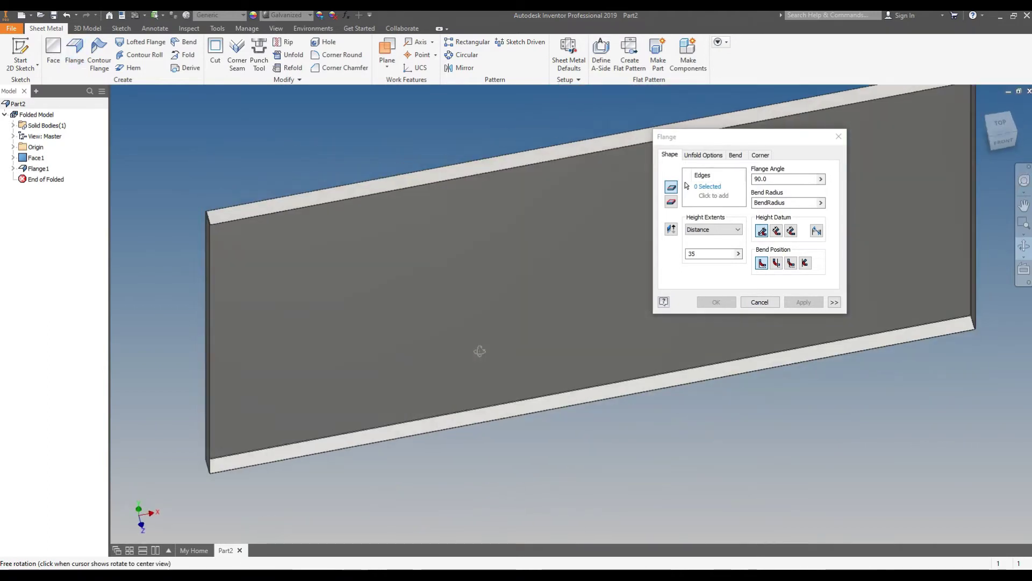
pyautogui.moveTo(702, 254); pyautogui.dragTo(662, 260)
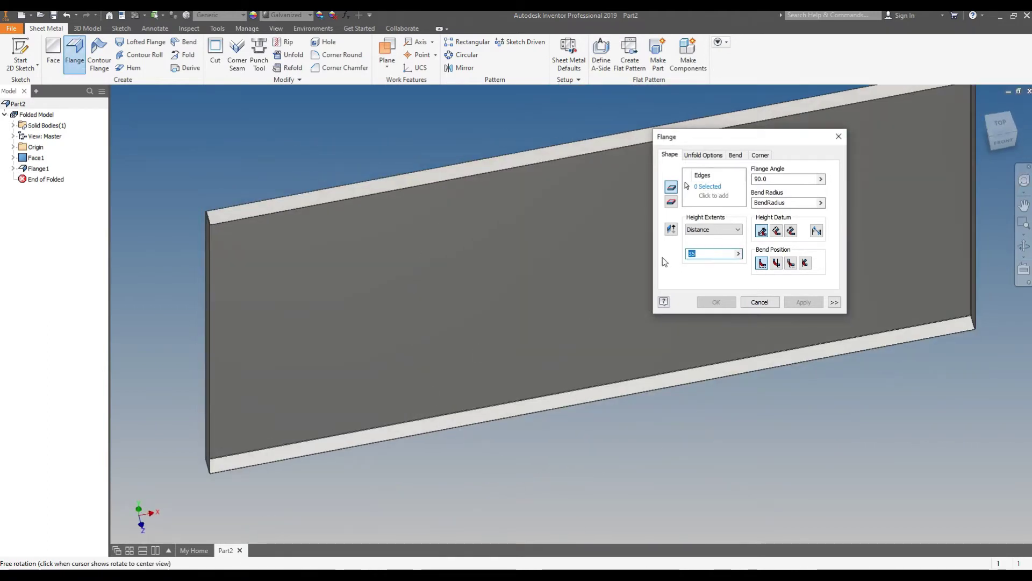
pyautogui.write('0')
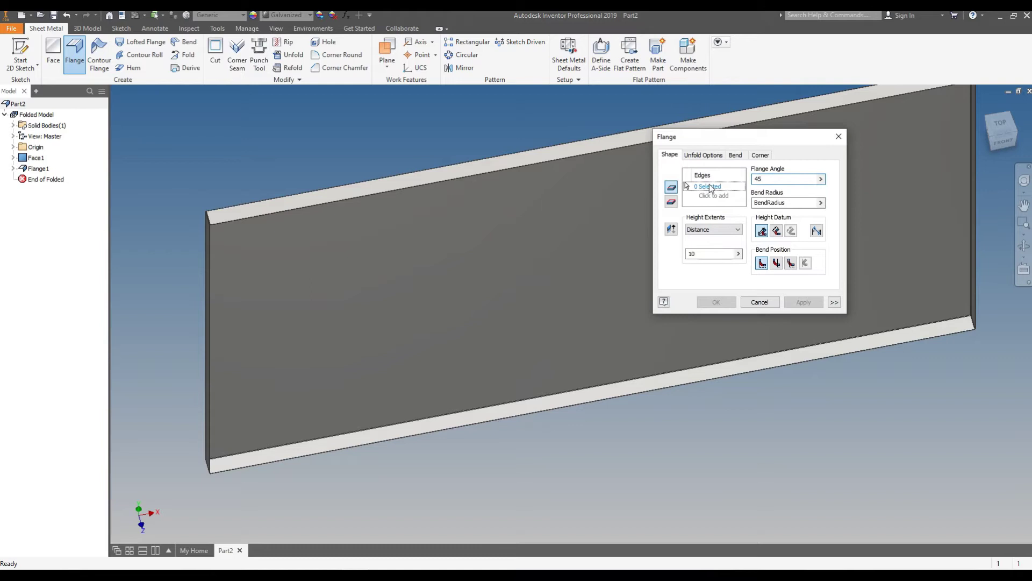
pyautogui.scroll(-7, 256, 210)
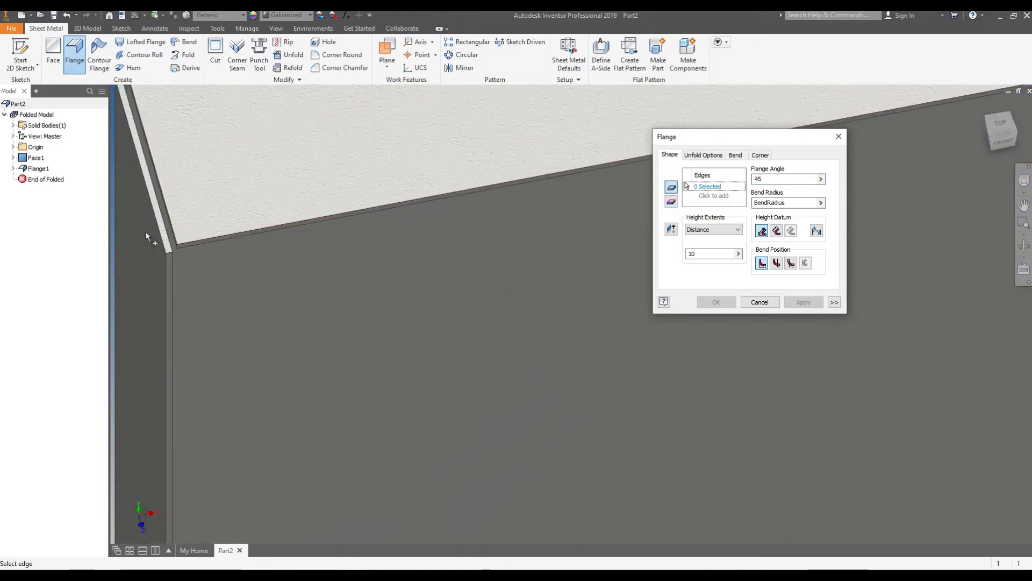
pyautogui.click(204, 239)
pyautogui.scroll(3, 298, 280)
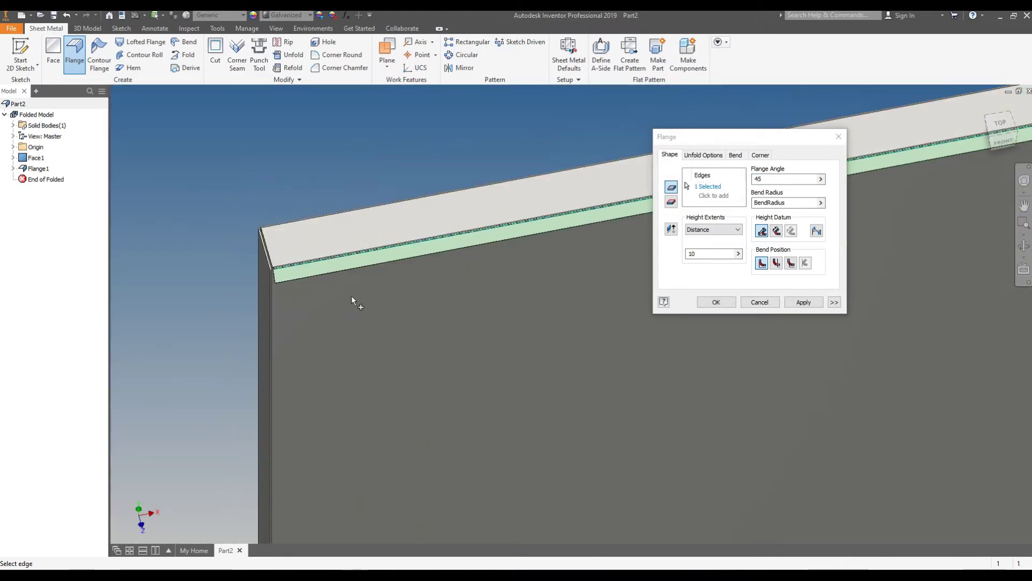
# Add the free edges of the adjoining side flange and the bottom flange to the 10 mm, 45-degree flange.
pyautogui.scroll(5, 323, 264)
pyautogui.scroll(-6, 469, 195)
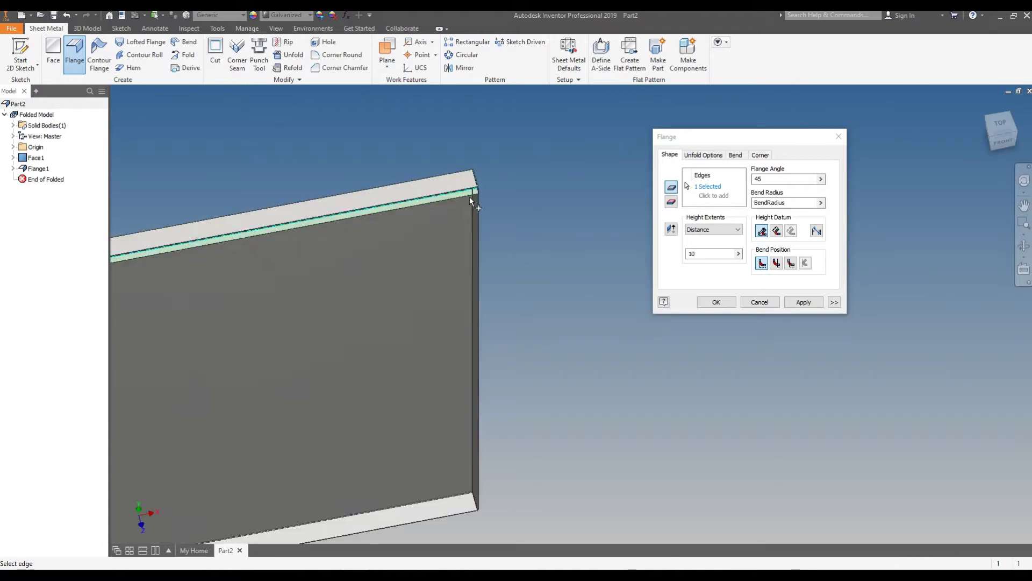
pyautogui.click(475, 211)
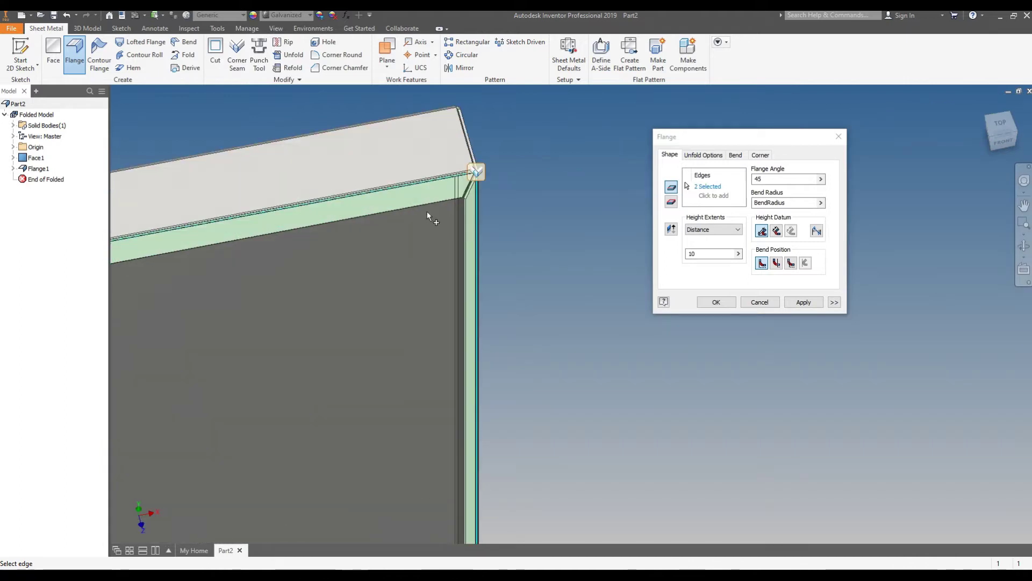
pyautogui.scroll(4, 427, 213)
pyautogui.scroll(-5, 469, 353)
pyautogui.scroll(-2, 447, 382)
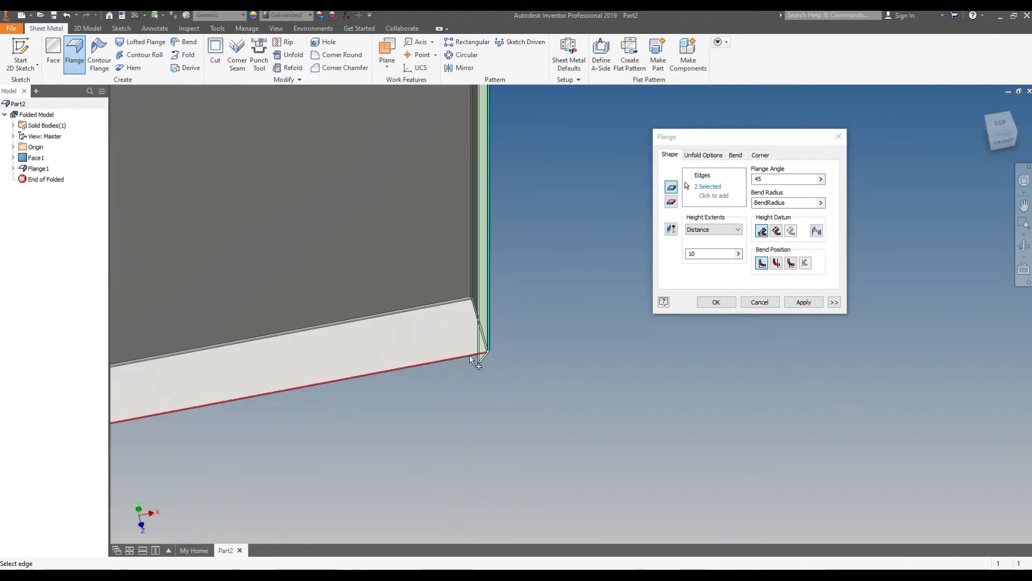
pyautogui.click(469, 352)
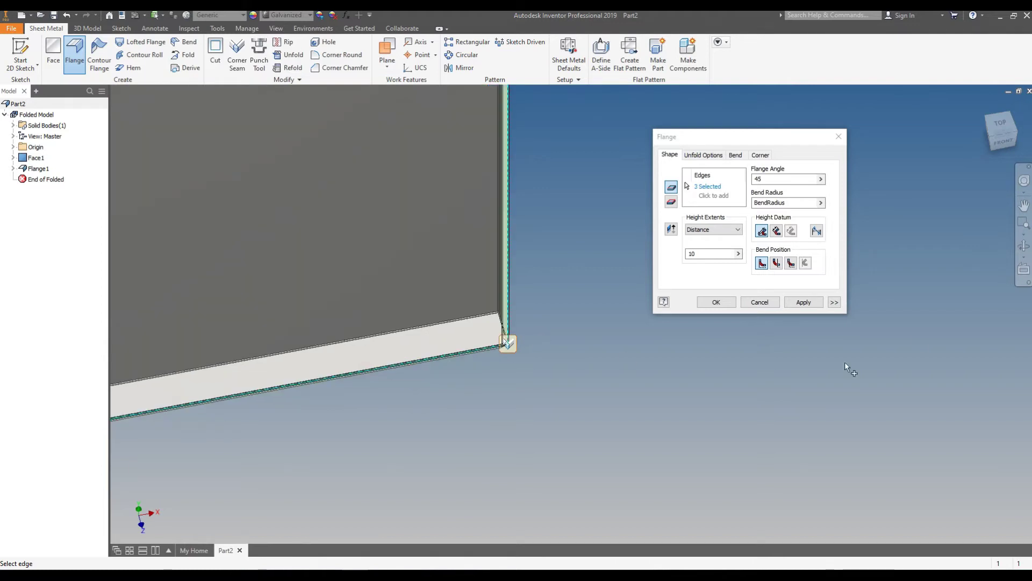
# Add the remaining side flange's free edge to the 45-degree flange selection and inspect the mitred corners.
pyautogui.click(1025, 248)
pyautogui.moveTo(525, 391); pyautogui.dragTo(490, 391)
pyautogui.moveTo(554, 324); pyautogui.dragTo(532, 385)
pyautogui.moveTo(590, 372); pyautogui.dragTo(694, 316)
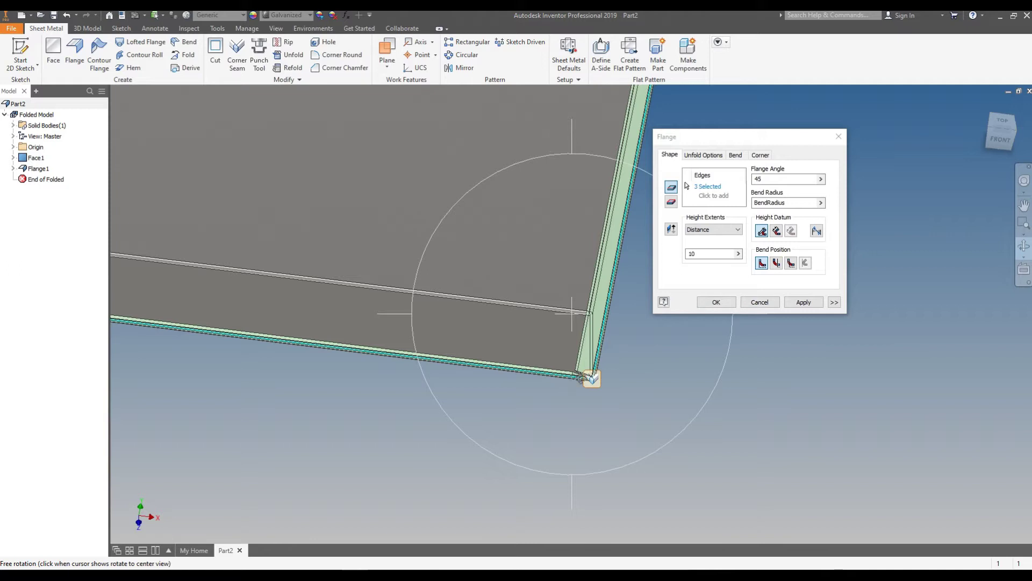
pyautogui.moveTo(582, 376); pyautogui.dragTo(585, 377)
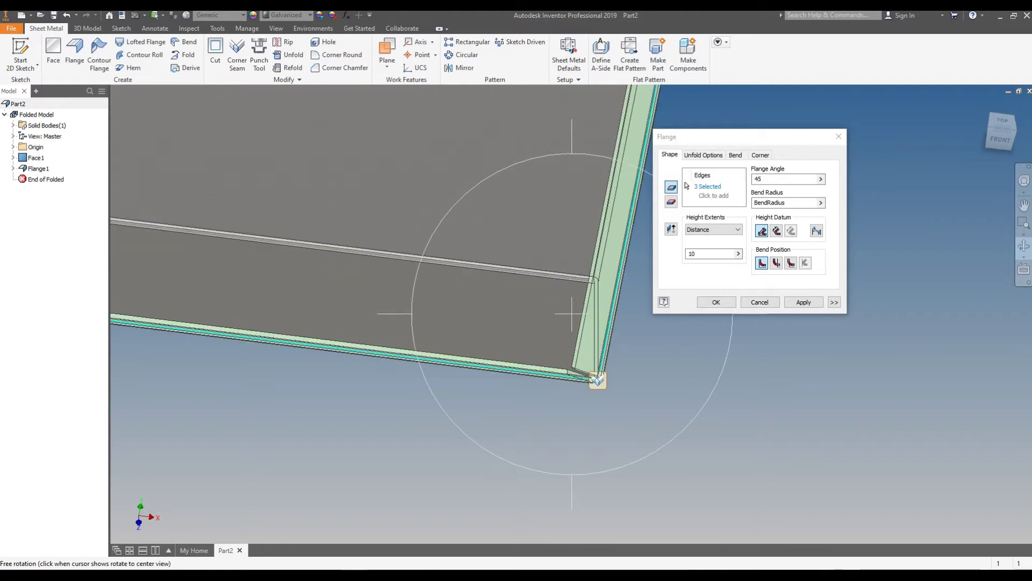
pyautogui.press('F5')
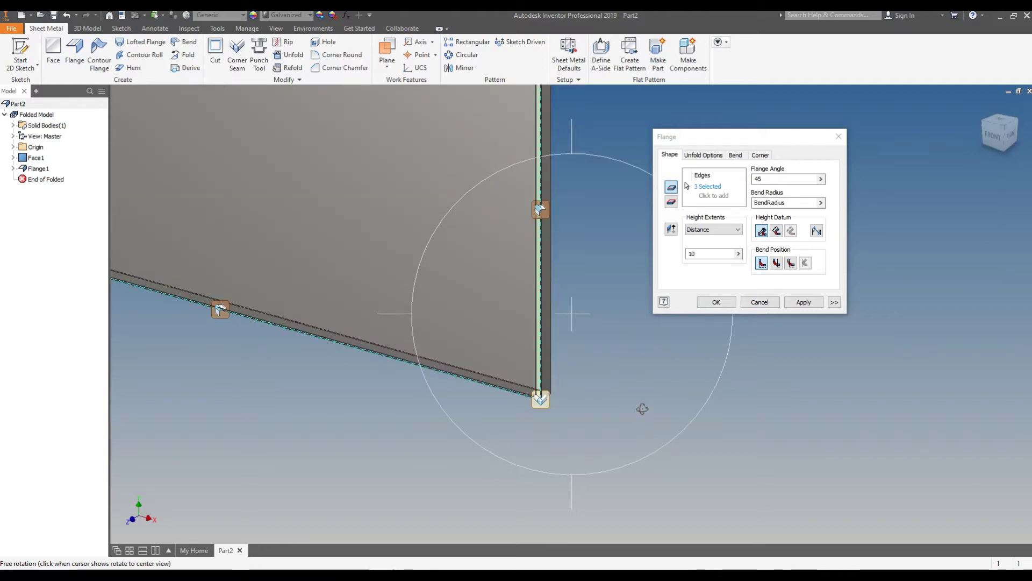
pyautogui.moveTo(647, 403); pyautogui.dragTo(621, 391)
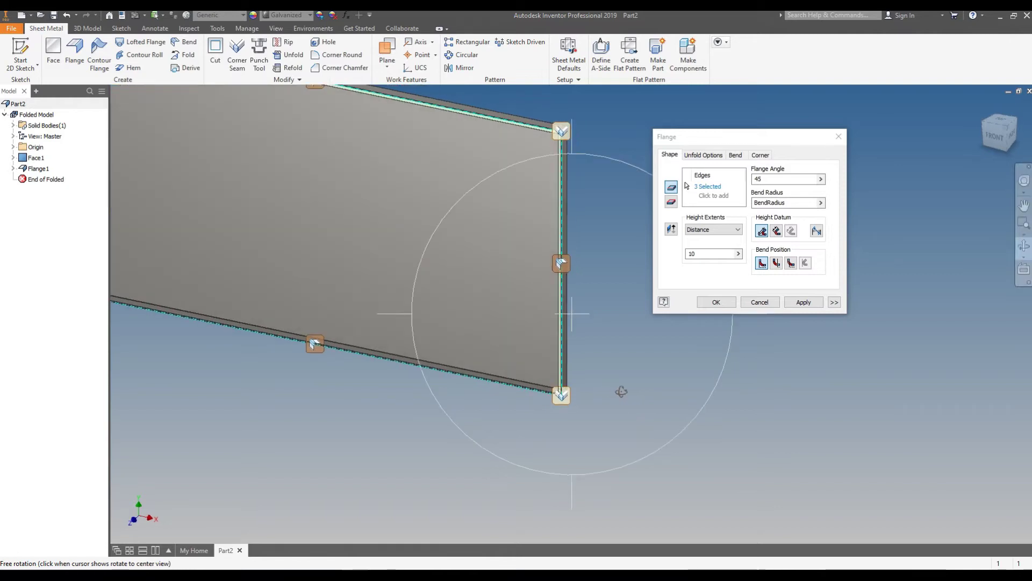
pyautogui.moveTo(741, 398); pyautogui.dragTo(525, 373)
pyautogui.scroll(-6, 378, 303)
pyautogui.scroll(-3, 393, 214)
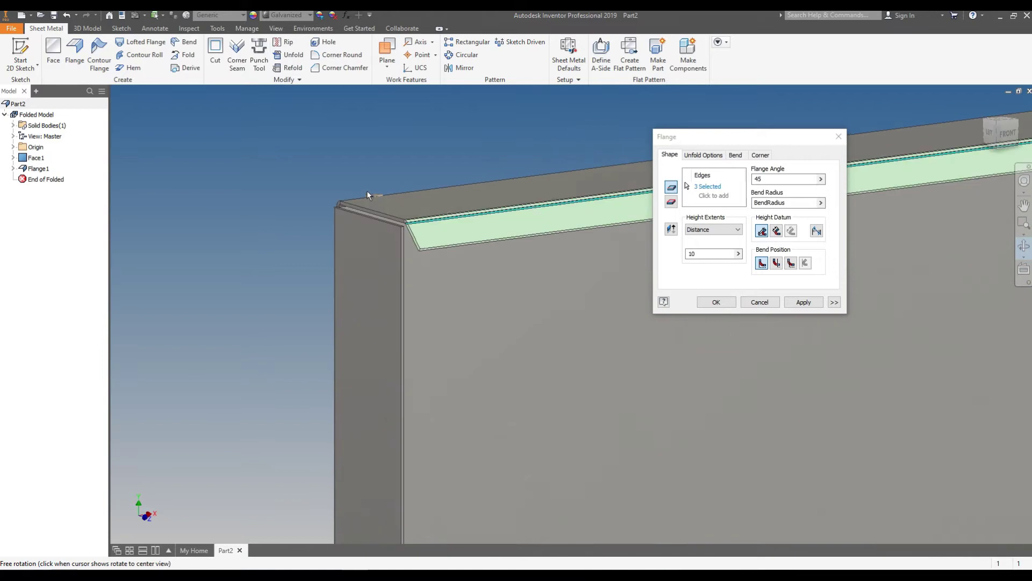
pyautogui.click(713, 198)
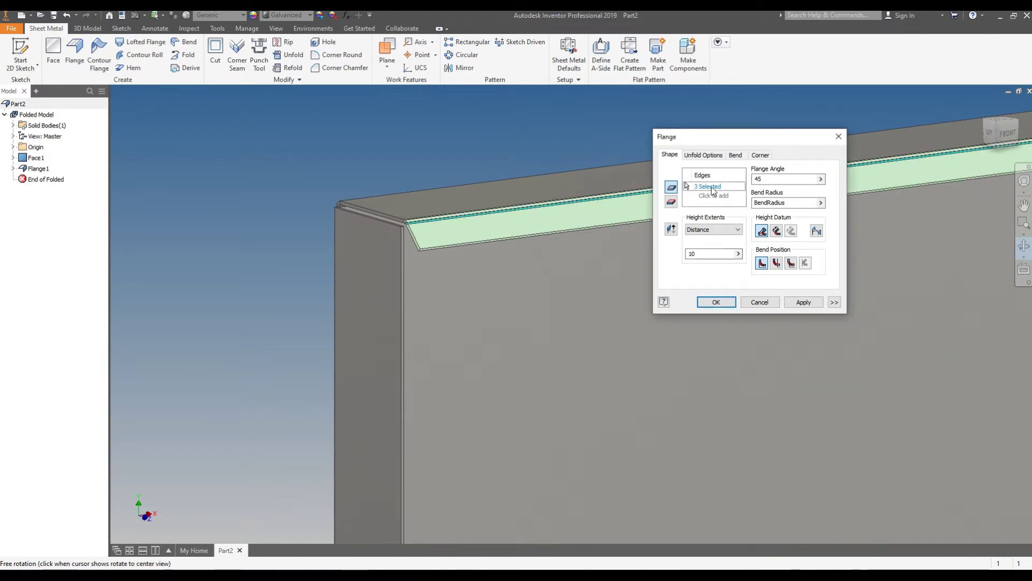
pyautogui.click(406, 263)
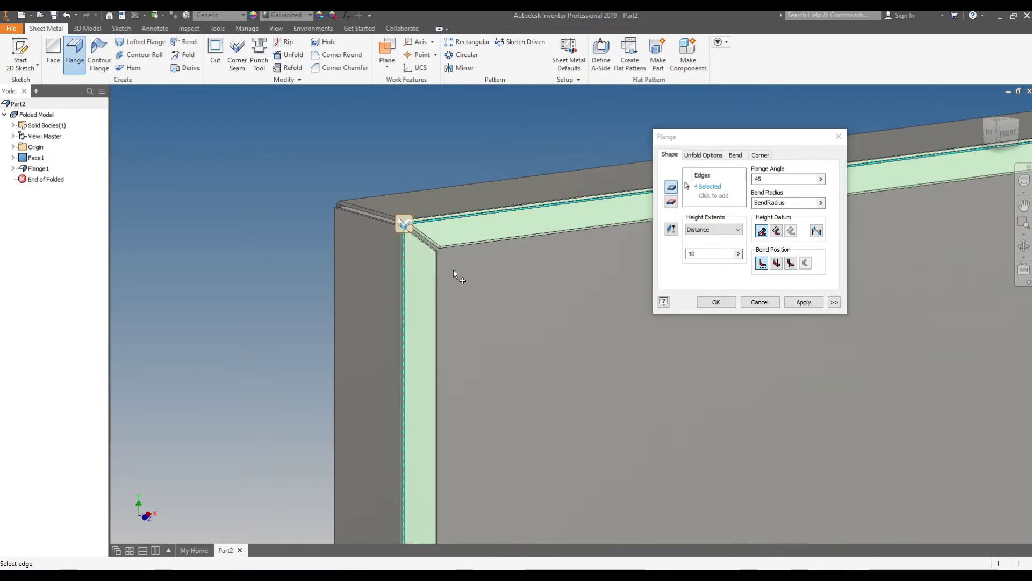
pyautogui.scroll(5, 453, 269)
pyautogui.scroll(-6, 444, 409)
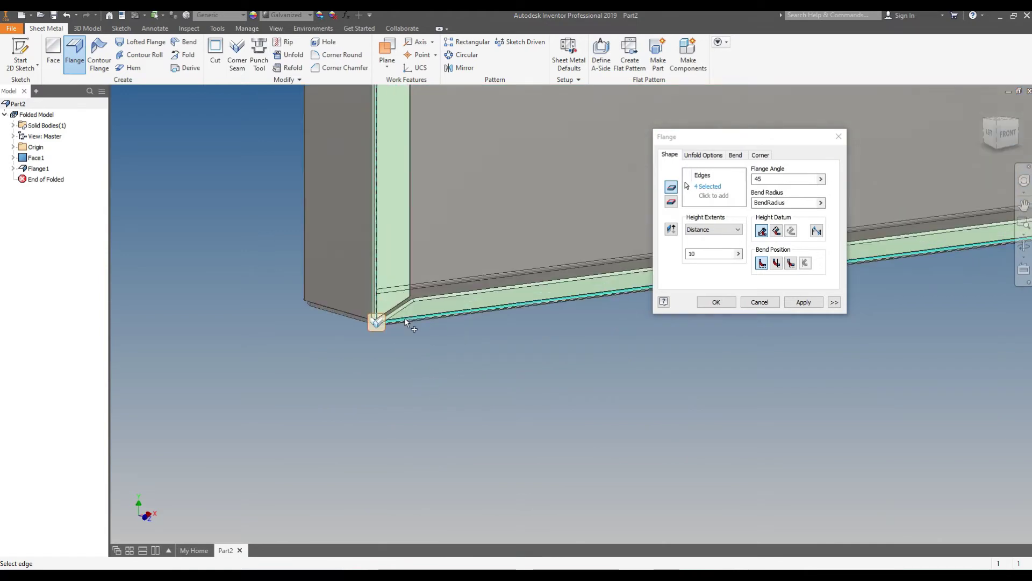
# Create the 10 mm, 45-degree return flange on the four selected edges.
pyautogui.scroll(4, 245, 327)
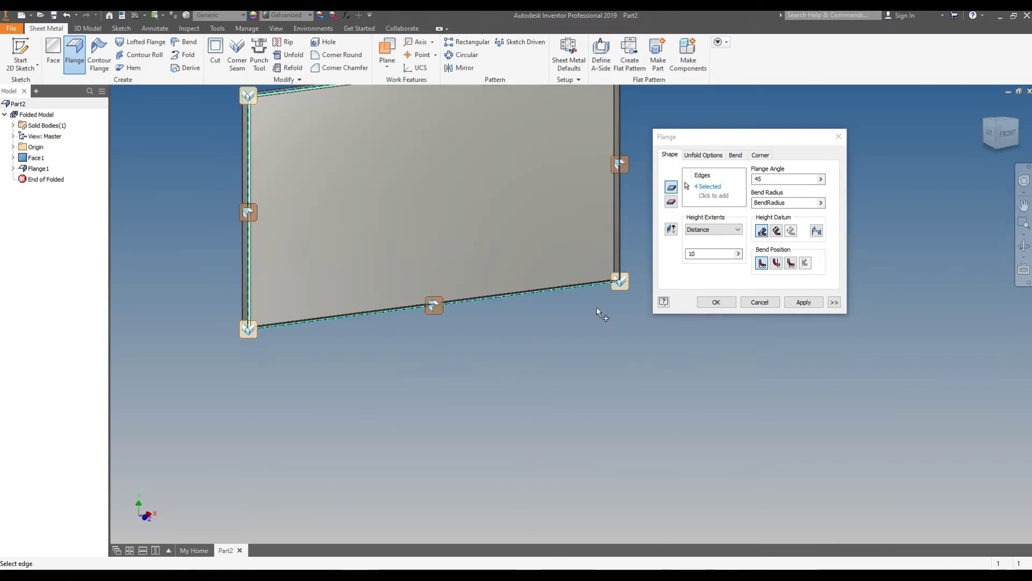
pyautogui.click(803, 302)
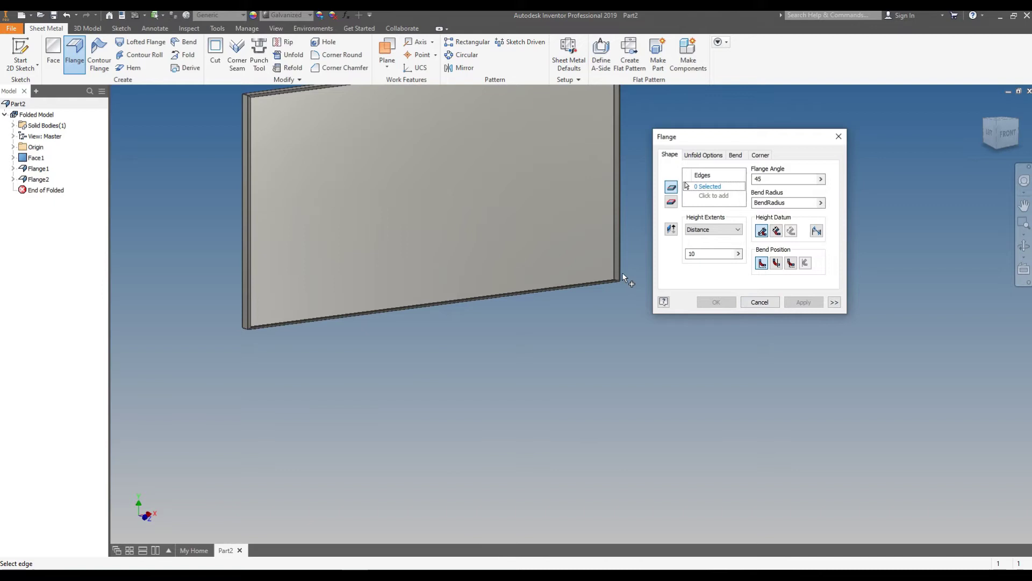
pyautogui.scroll(-2, 622, 272)
pyautogui.moveTo(601, 302)
pyautogui.keyDown('shift'); pyautogui.mouseDown(button='middle')
pyautogui.moveTo(604, 340)
pyautogui.moveTo(592, 311)
pyautogui.mouseUp(button='middle'); pyautogui.keyUp('shift')
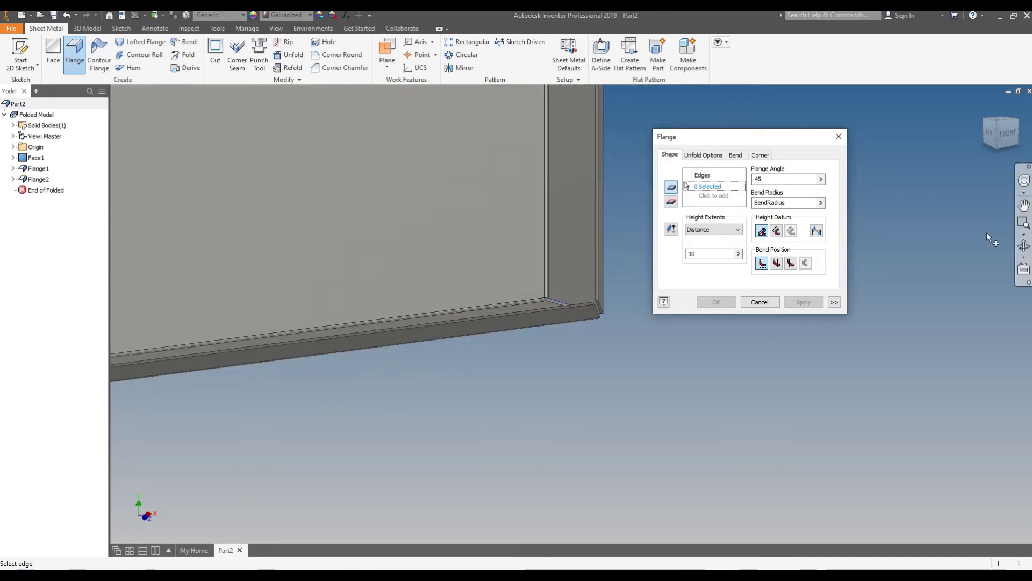
# Examine the mitred corners of the return flanges around the whole panel and close the flange setup.
pyautogui.click(1024, 247)
pyautogui.moveTo(572, 322); pyautogui.dragTo(382, 304)
pyautogui.moveTo(454, 306); pyautogui.dragTo(569, 373)
pyautogui.scroll(4, 562, 373)
pyautogui.moveTo(527, 307); pyautogui.dragTo(440, 357)
pyautogui.scroll(2, 658, 345)
pyautogui.scroll(3, 440, 357)
pyautogui.scroll(-6, 538, 259)
pyautogui.scroll(-2, 542, 280)
pyautogui.scroll(3, 554, 313)
pyautogui.moveTo(647, 405); pyautogui.dragTo(571, 420)
pyautogui.scroll(2, 266, 379)
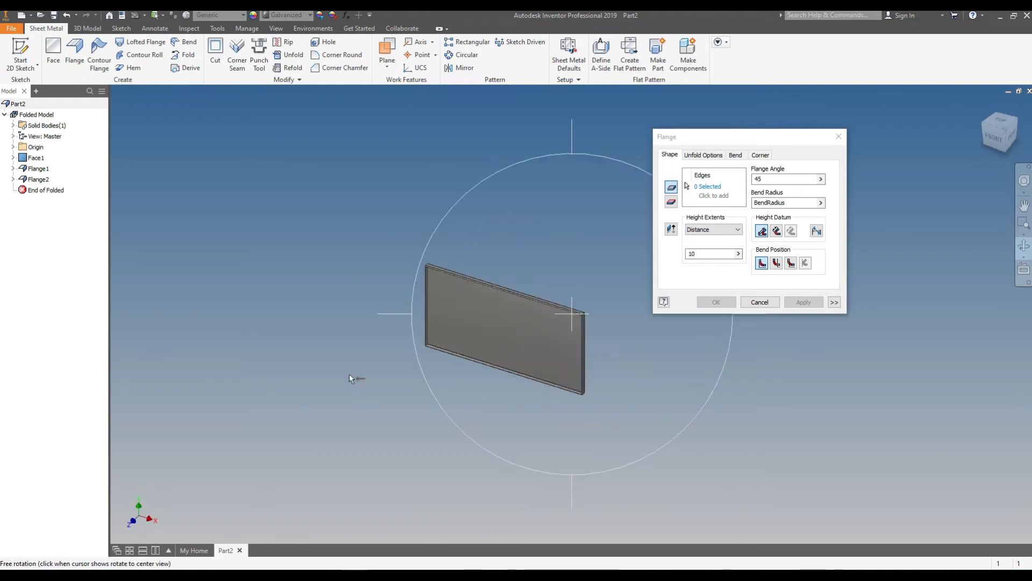
pyautogui.click(759, 302)
pyautogui.scroll(-5, 507, 321)
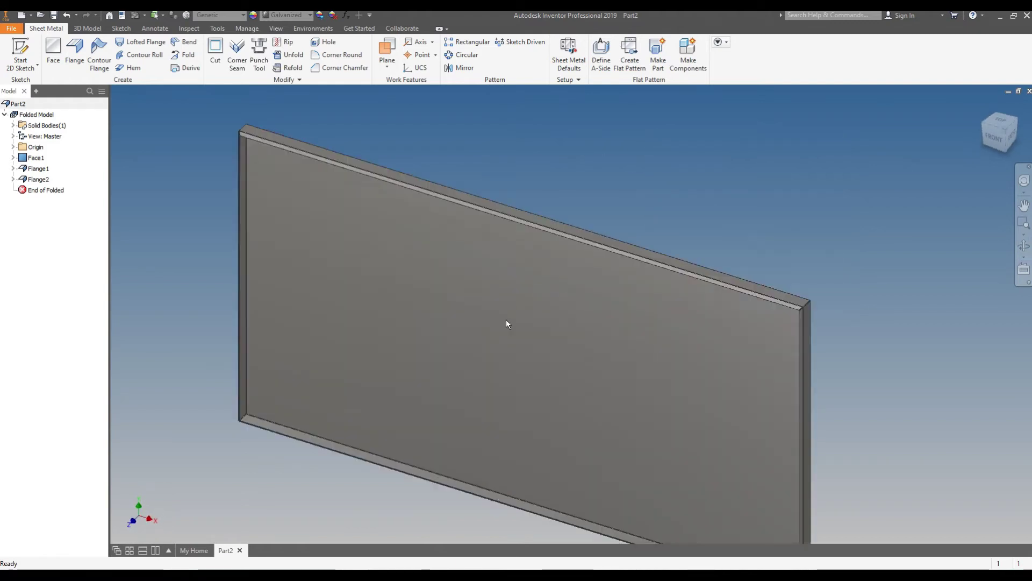
pyautogui.scroll(3, 737, 270)
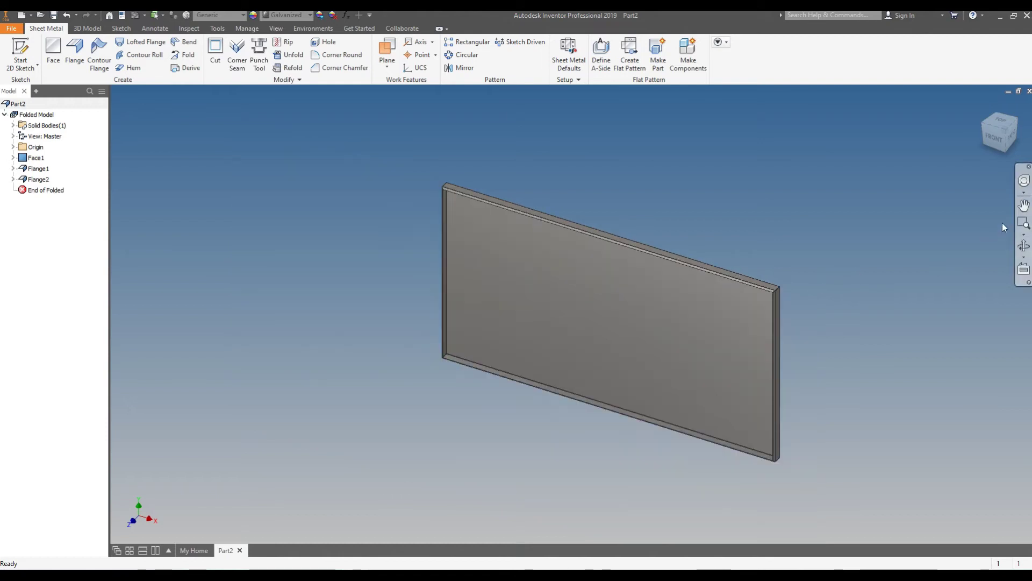
# Set the model display to perspective projection.
pyautogui.click(1025, 248)
pyautogui.press('Escape')
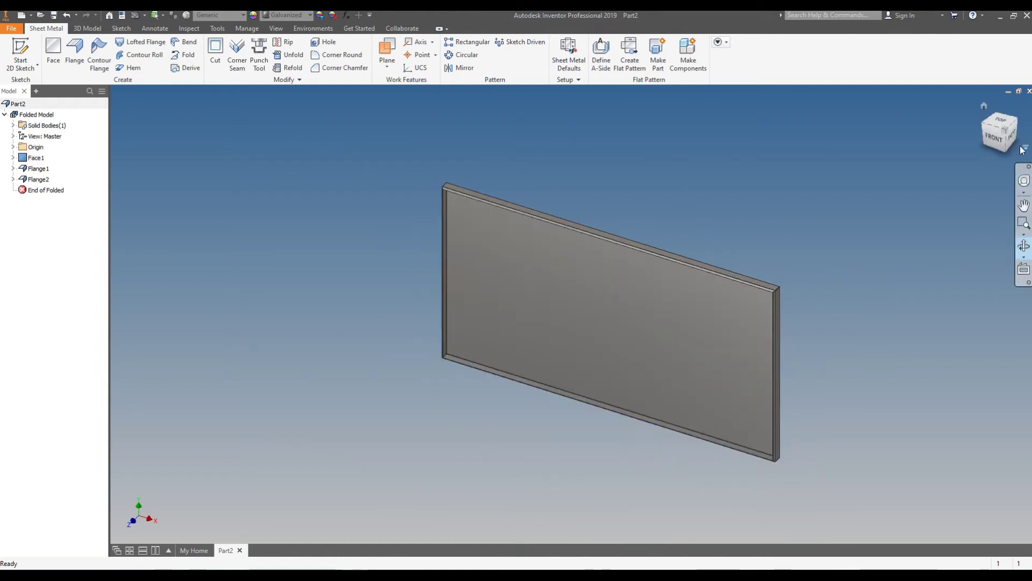
pyautogui.click(1026, 150)
pyautogui.click(957, 179)
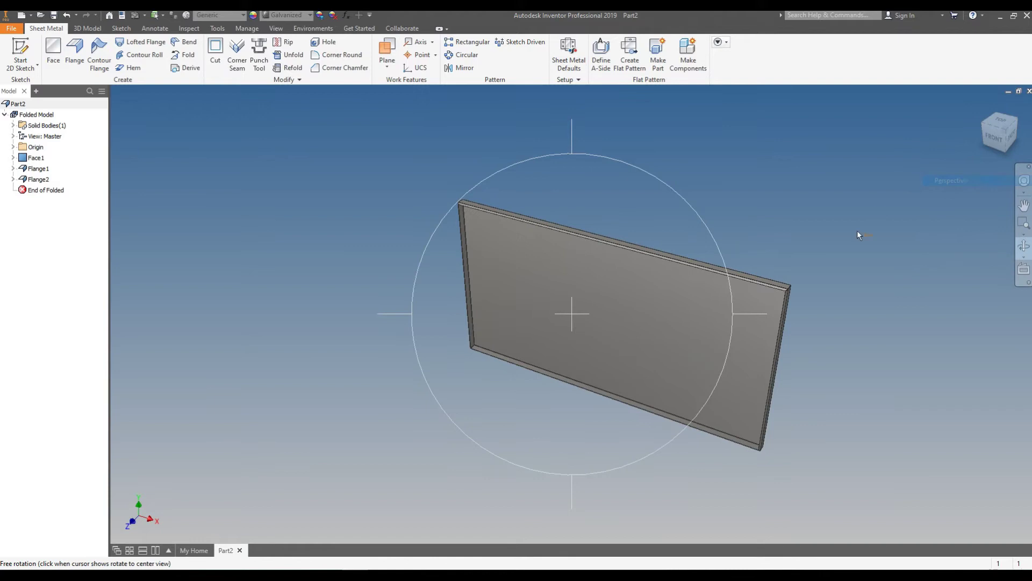
pyautogui.scroll(2, 584, 292)
# Examine the finished flanged panel in perspective, looking at its overall shape and the top corners of the flanges.
pyautogui.moveTo(584, 291); pyautogui.dragTo(618, 311)
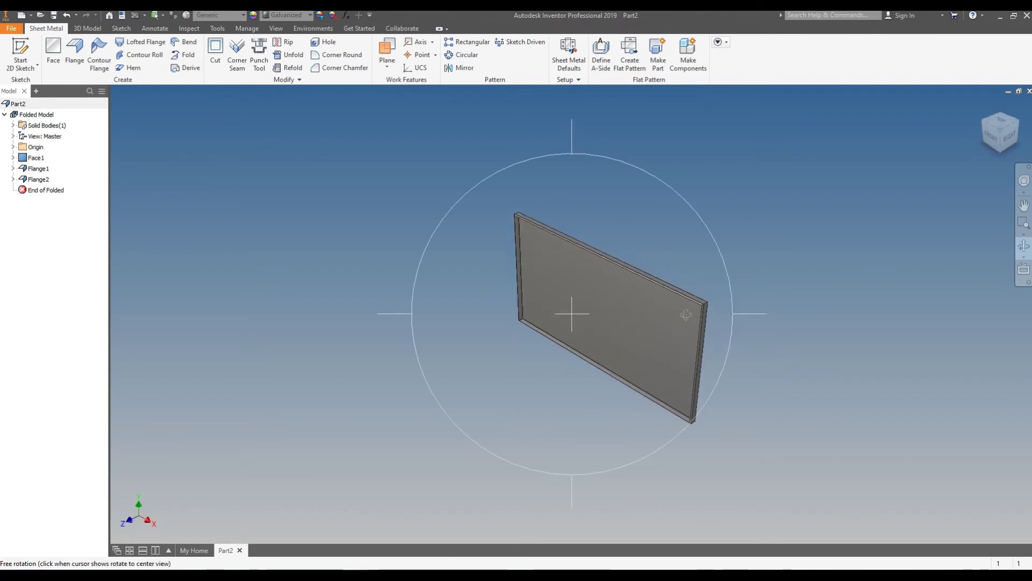
pyautogui.scroll(2, 686, 314)
pyautogui.scroll(2, 654, 320)
pyautogui.scroll(-2, 549, 318)
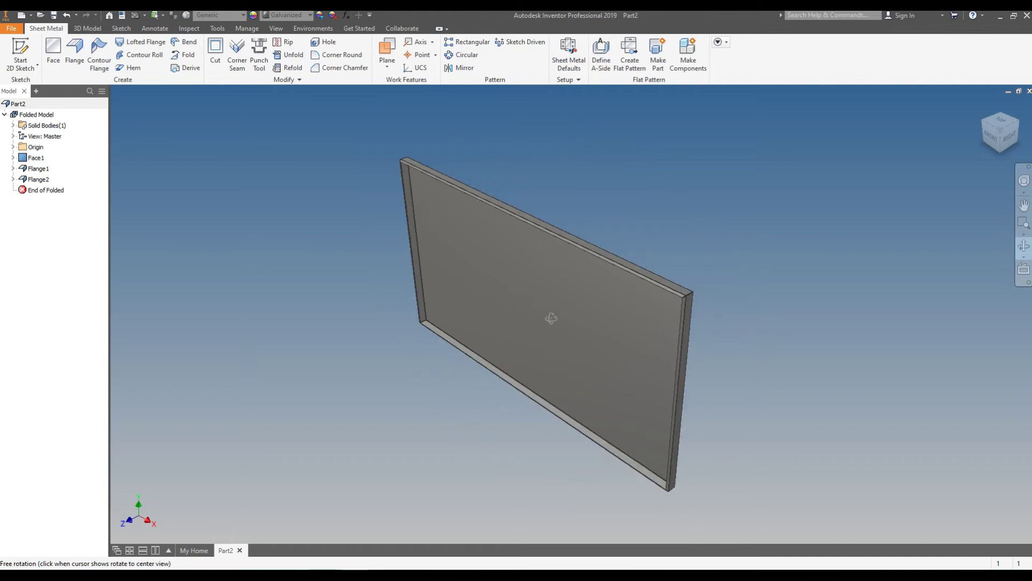
pyautogui.moveTo(589, 325); pyautogui.dragTo(588, 319)
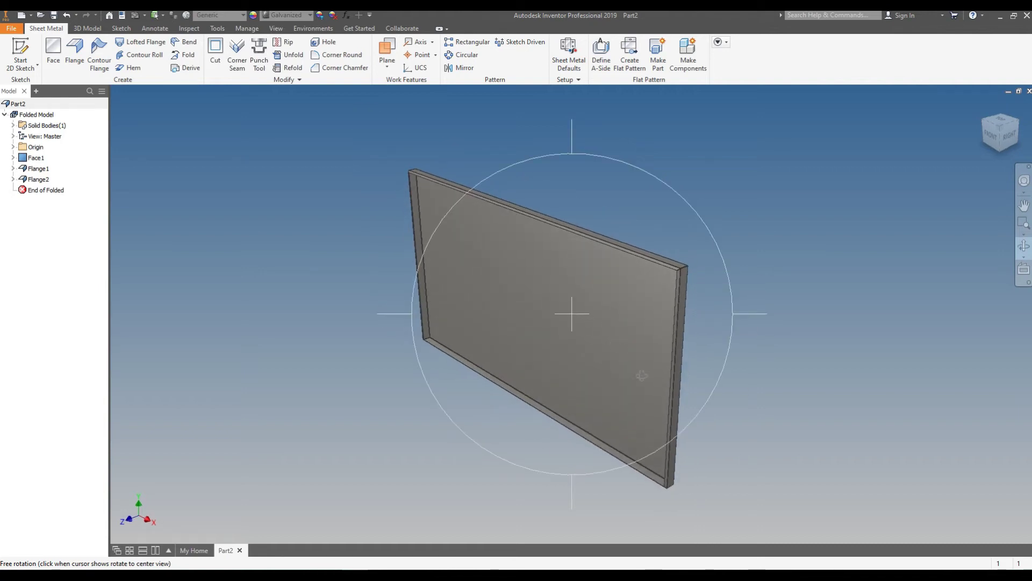
pyautogui.moveTo(642, 375); pyautogui.dragTo(570, 366)
pyautogui.moveTo(626, 437); pyautogui.dragTo(579, 314)
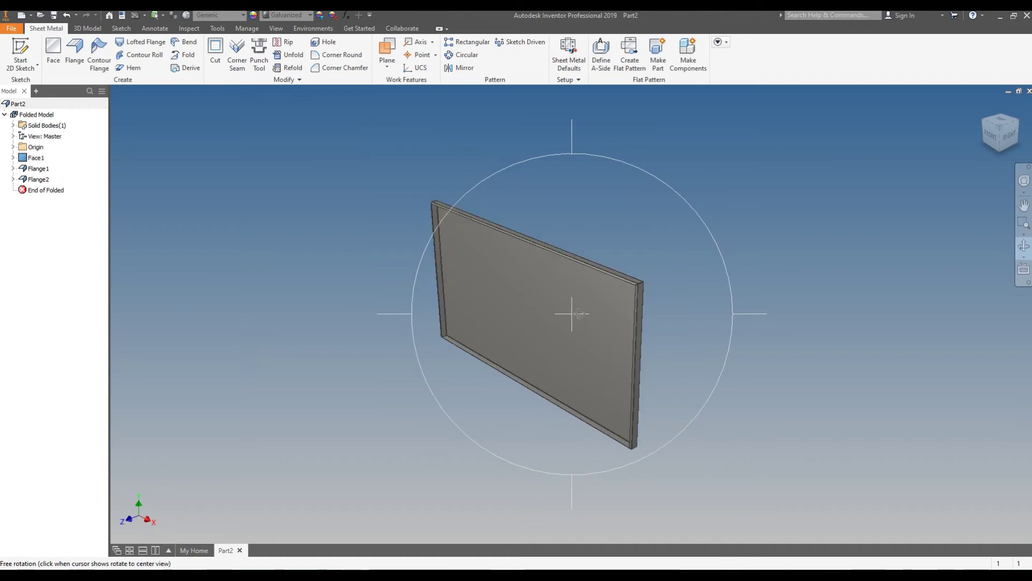
pyautogui.scroll(-4, 441, 212)
pyautogui.scroll(3, 465, 242)
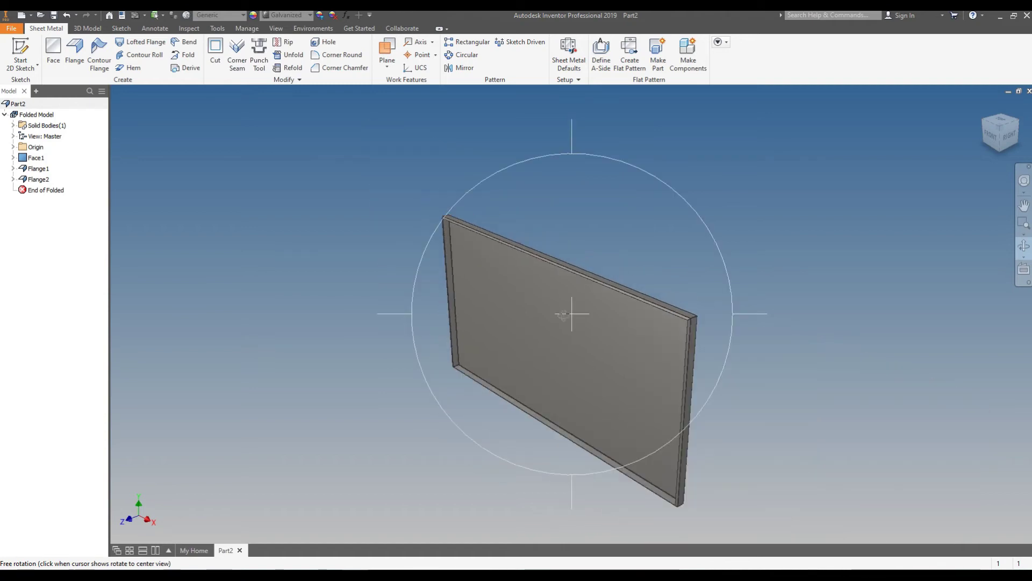
pyautogui.moveTo(587, 358); pyautogui.dragTo(594, 359)
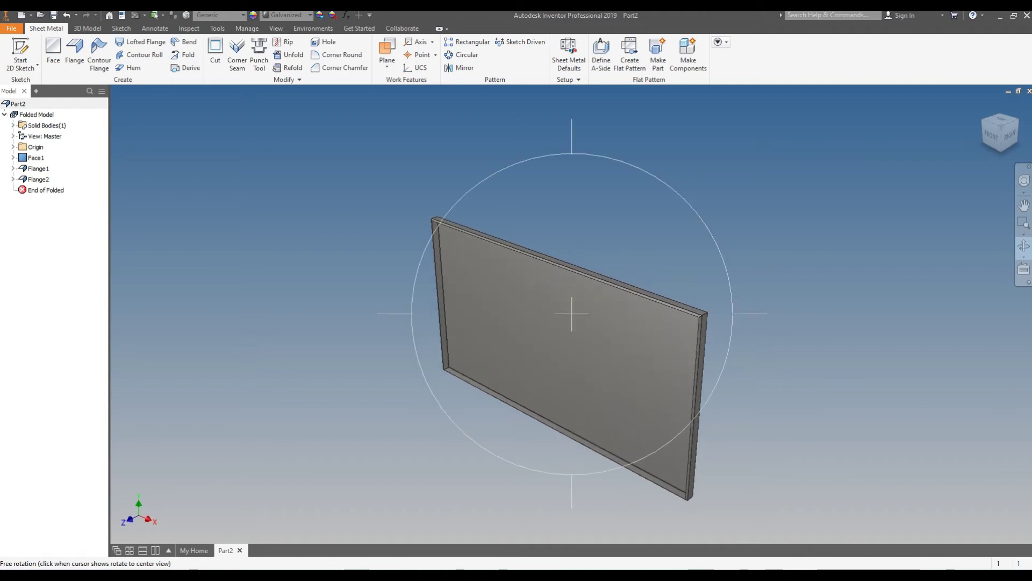
pyautogui.scroll(4, 699, 332)
pyautogui.scroll(6, 723, 279)
pyautogui.scroll(-10, 692, 297)
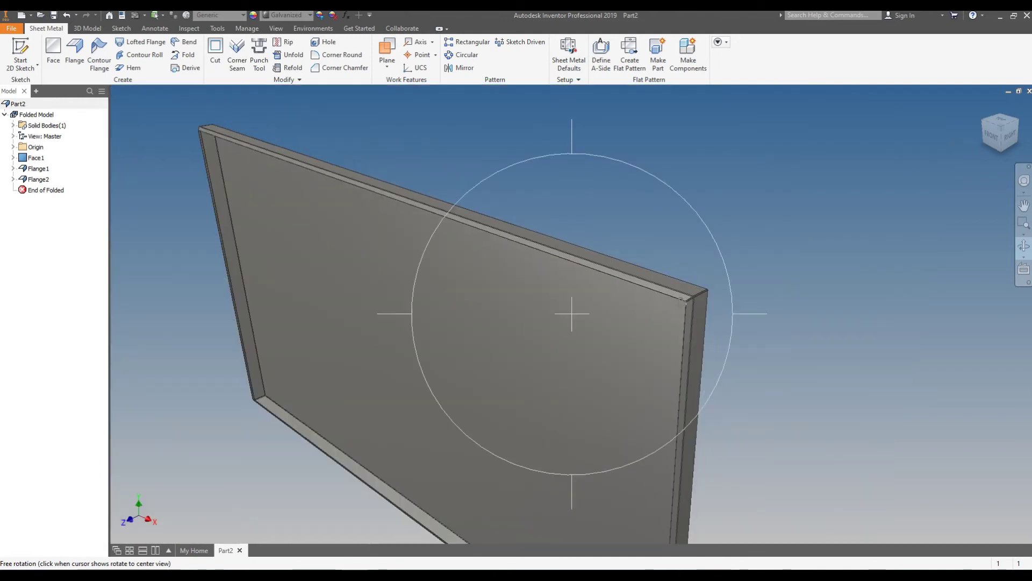
pyautogui.scroll(-2, 600, 347)
pyautogui.moveTo(599, 346); pyautogui.dragTo(684, 344)
pyautogui.scroll(-2, 649, 354)
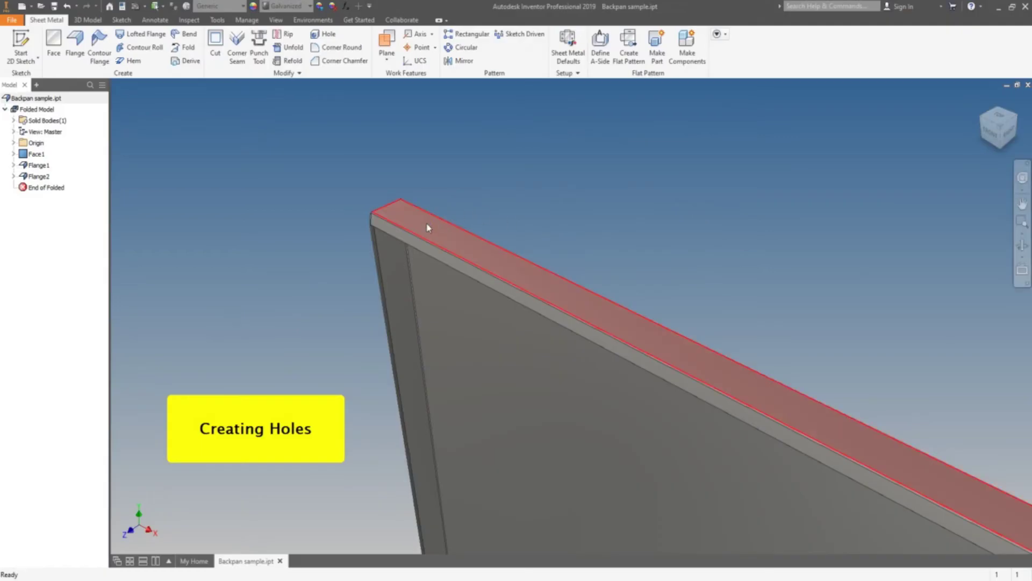
# Start a sketch on the top flange's outer face and place a point about 41 mm along and 18 mm in from the left corner.
pyautogui.rightClick(429, 227)
pyautogui.click(428, 256)
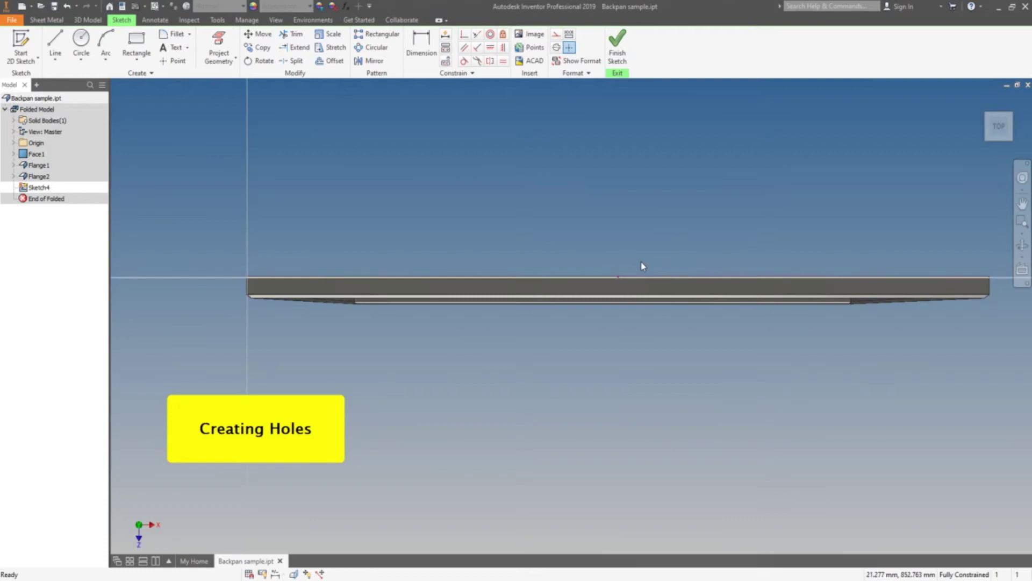
pyautogui.moveTo(331, 355)
pyautogui.keyDown('shift'); pyautogui.mouseDown(button='middle')
pyautogui.moveTo(345, 328)
pyautogui.moveTo(375, 328)
pyautogui.mouseUp(button='middle'); pyautogui.keyUp('shift')
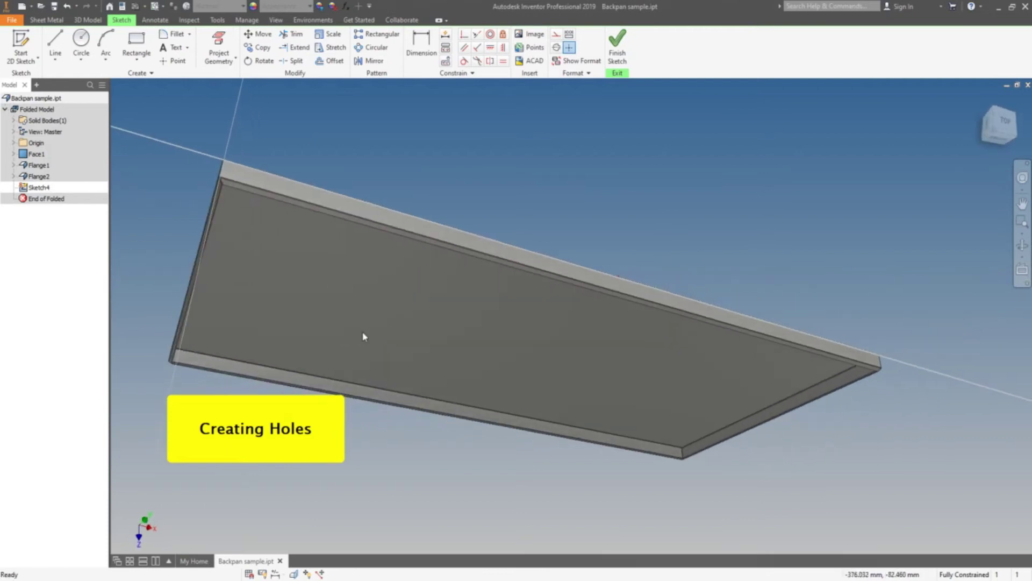
pyautogui.scroll(-3, 538, 190)
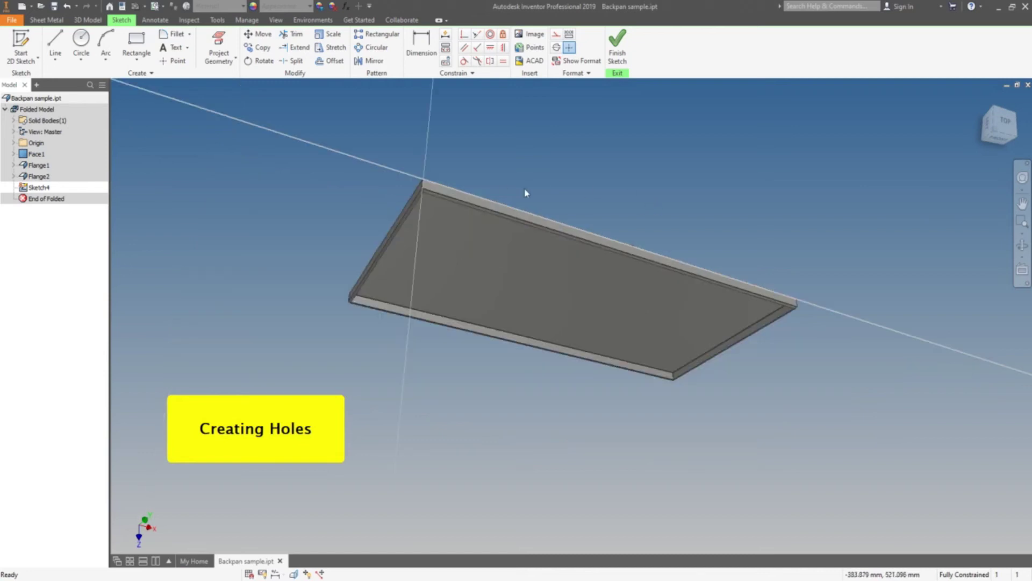
pyautogui.scroll(5, 430, 180)
pyautogui.scroll(2, 424, 194)
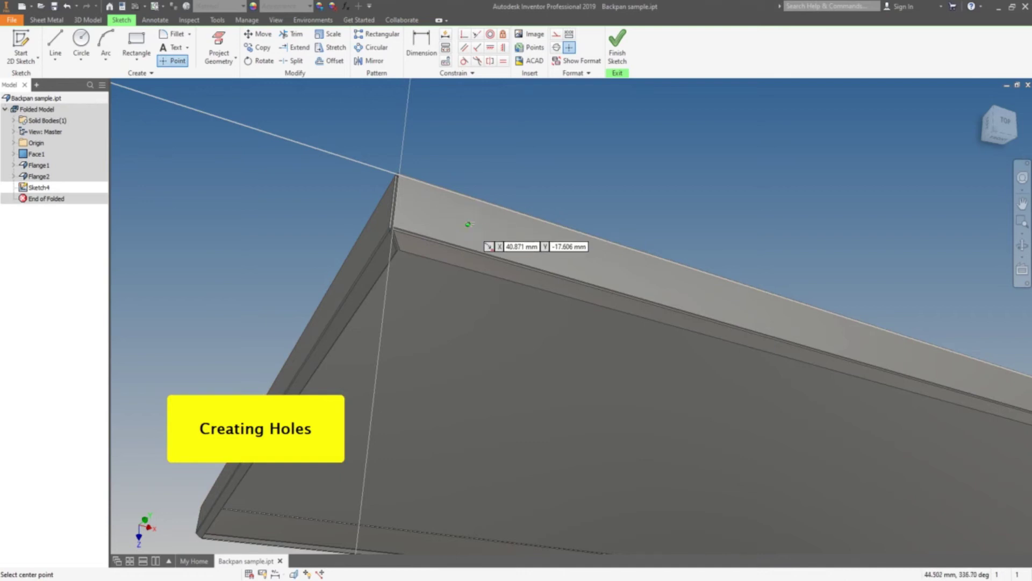
pyautogui.click(467, 224)
pyautogui.press('Escape')
pyautogui.scroll(2, 409, 201)
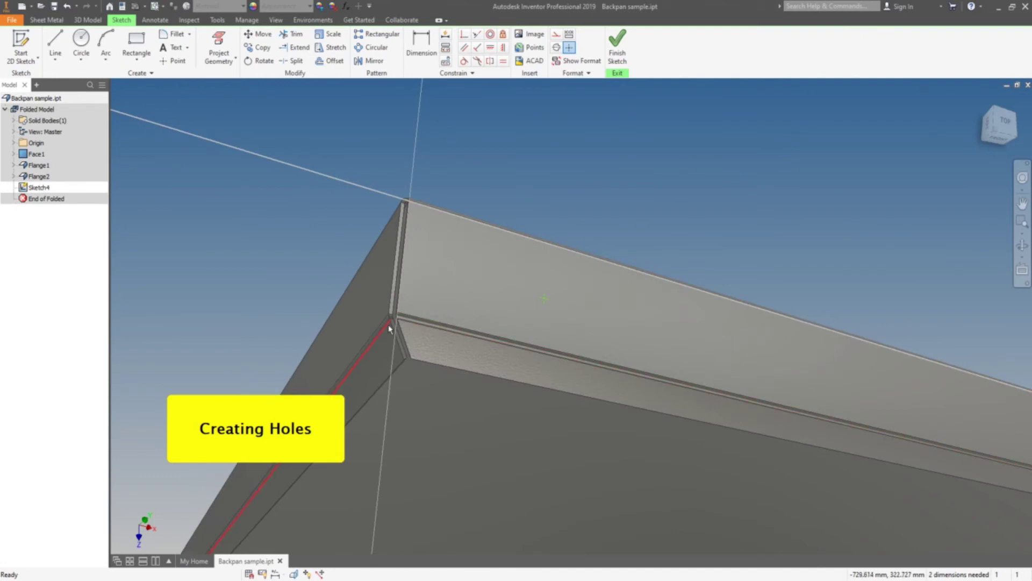
# Set the display to orthographic and project the end corner vertex of the adjoining side flange into the sketch.
pyautogui.click(218, 49)
pyautogui.scroll(-3, 397, 321)
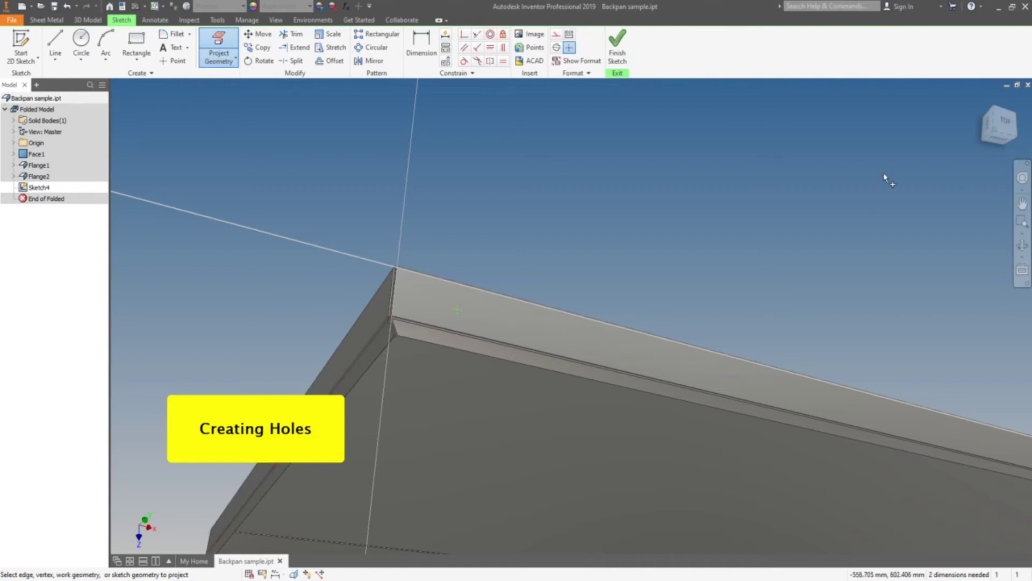
pyautogui.click(1024, 145)
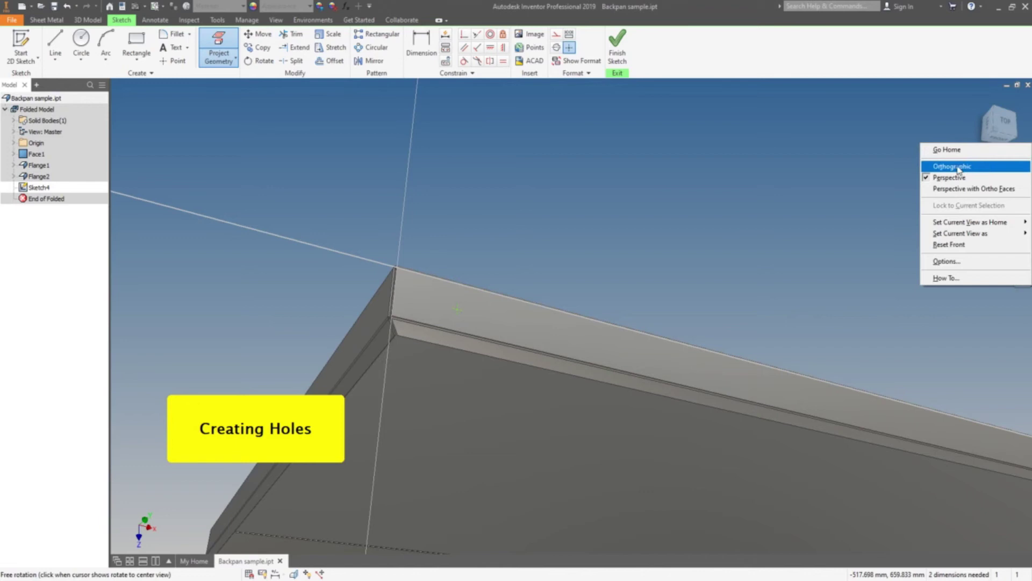
pyautogui.click(959, 169)
pyautogui.scroll(5, 433, 314)
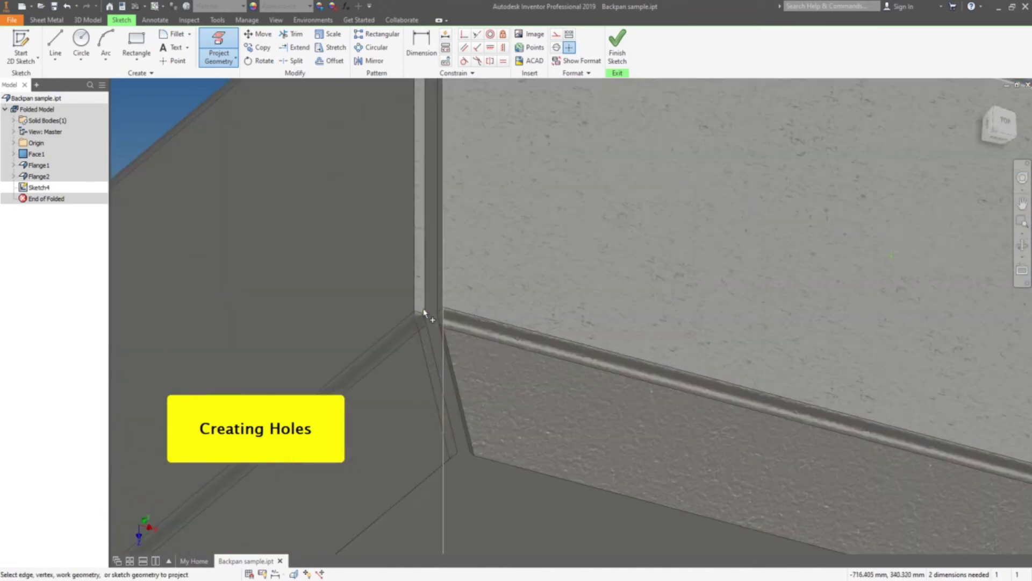
pyautogui.click(426, 304)
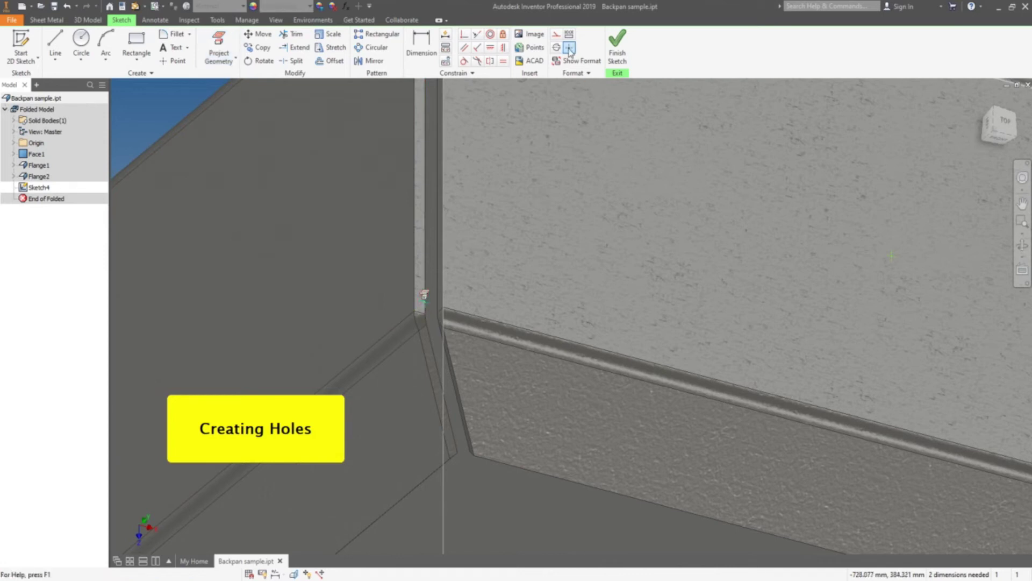
pyautogui.scroll(-3, 472, 265)
# Dimension the sketch point 6 mm from the projected corner point across the width of the top flange.
pyautogui.click(421, 46)
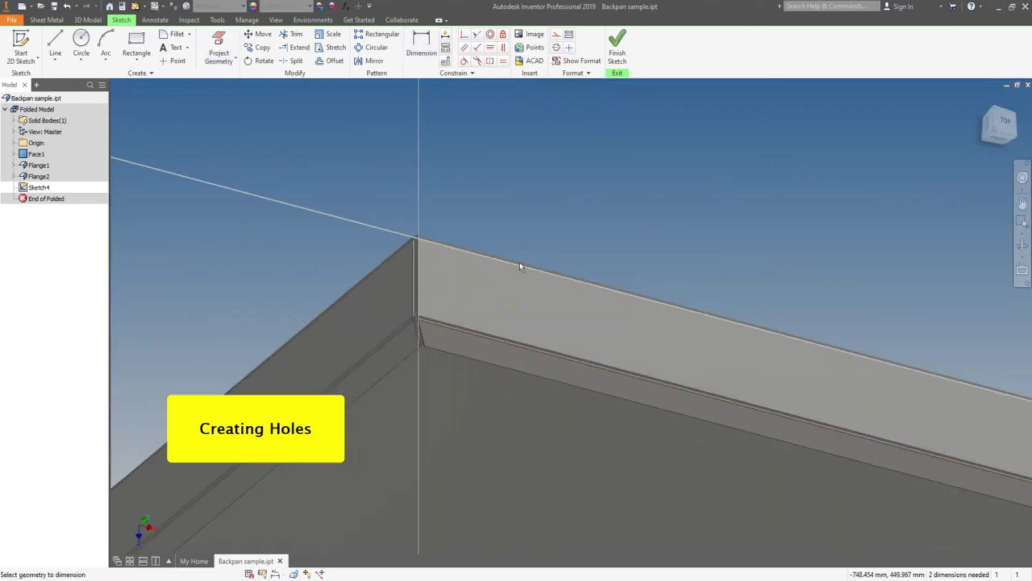
pyautogui.scroll(3, 441, 322)
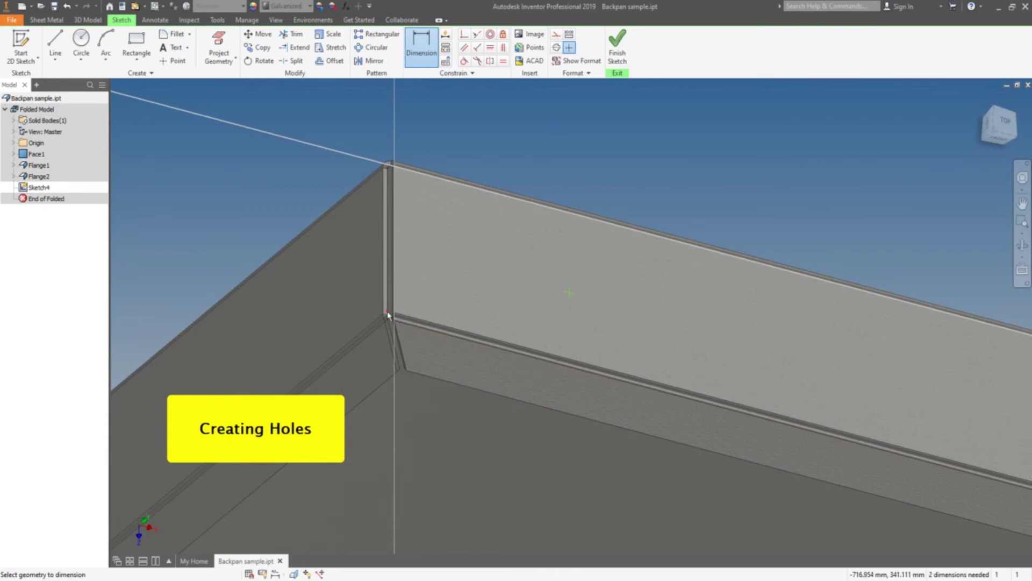
pyautogui.click(570, 293)
pyautogui.click(392, 265)
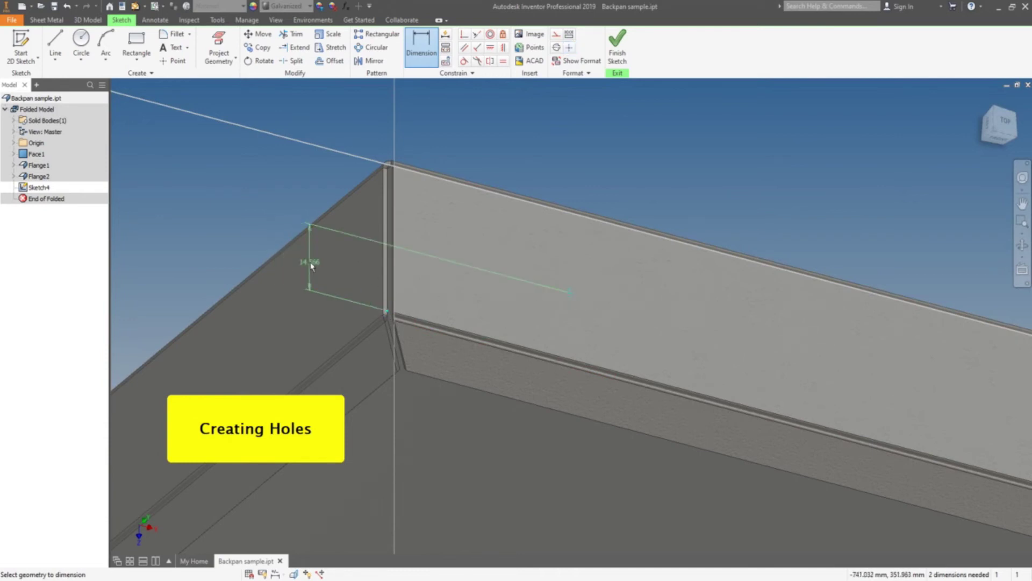
pyautogui.click(311, 257)
pyautogui.write('8')
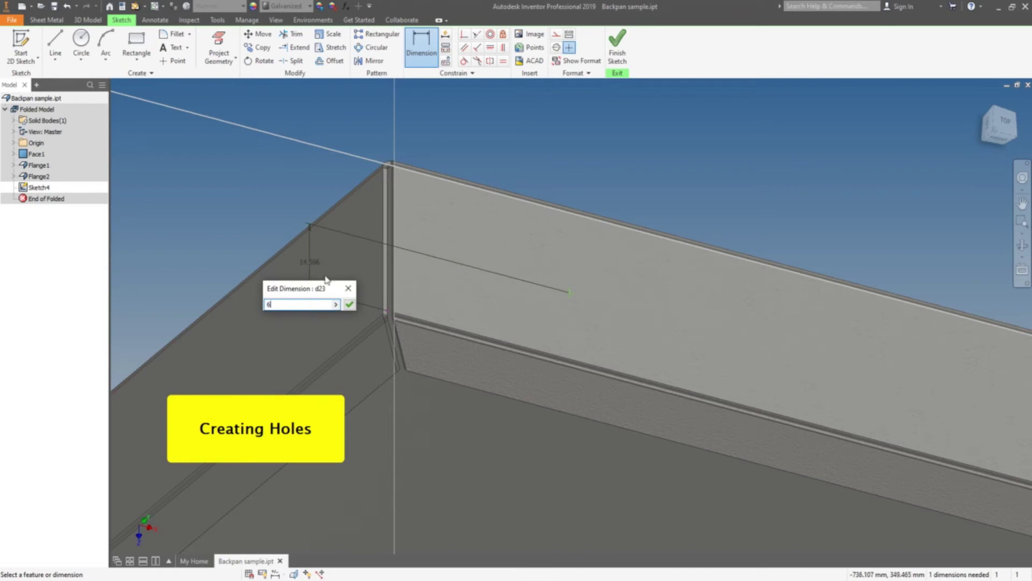
pyautogui.click(349, 305)
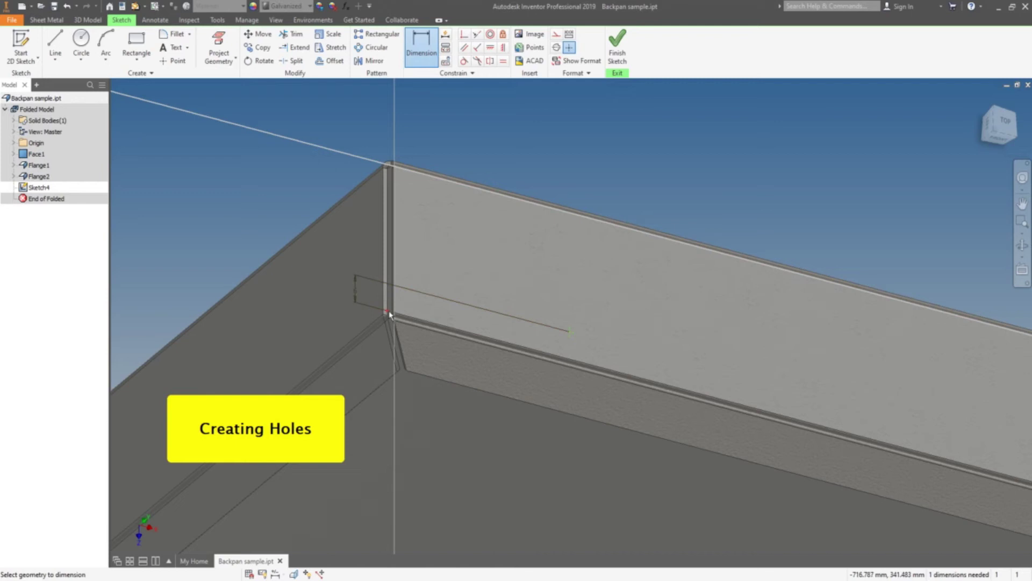
# Dimension the sketch point 75 mm from the projected corner point along the length of the top flange.
pyautogui.click(572, 334)
pyautogui.click(481, 114)
pyautogui.write('7')
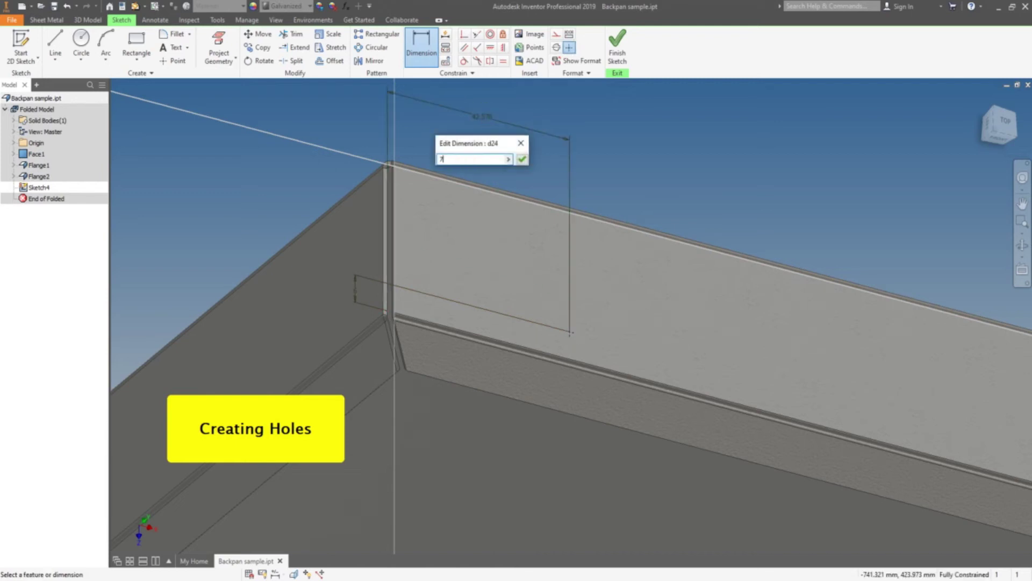
pyautogui.write('5')
pyautogui.click(522, 160)
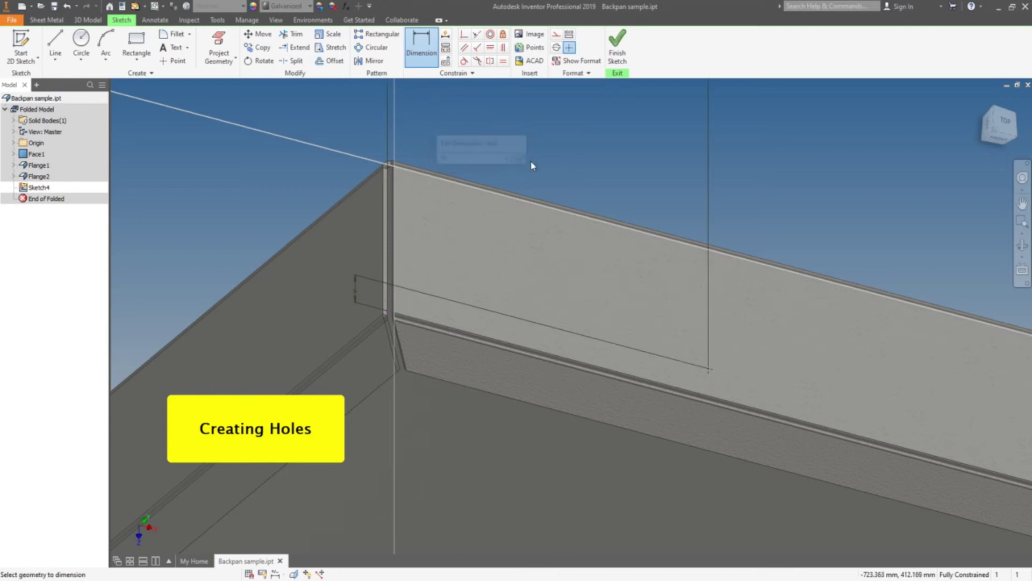
pyautogui.scroll(-3, 533, 169)
pyautogui.scroll(2, 620, 170)
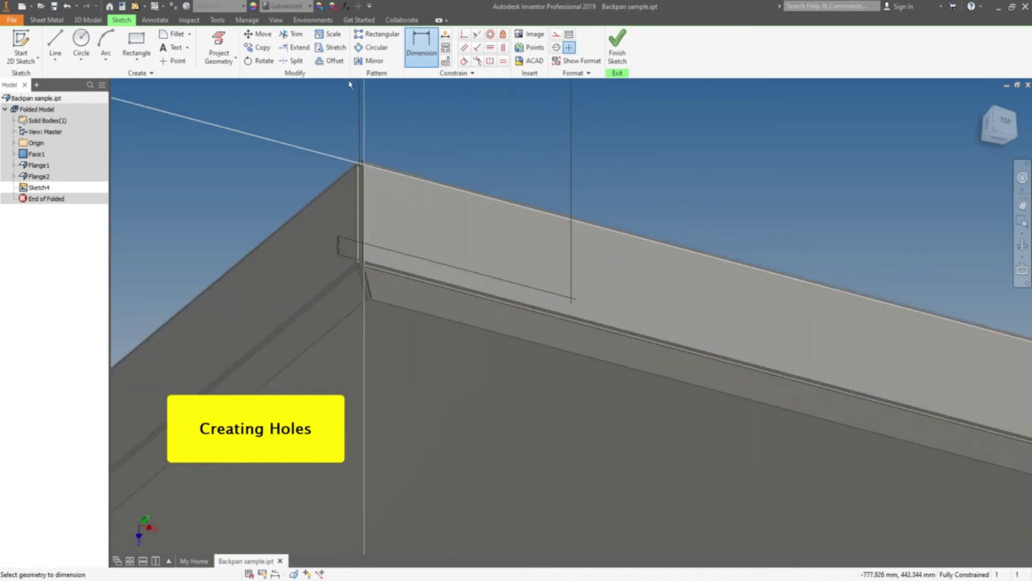
pyautogui.click(88, 21)
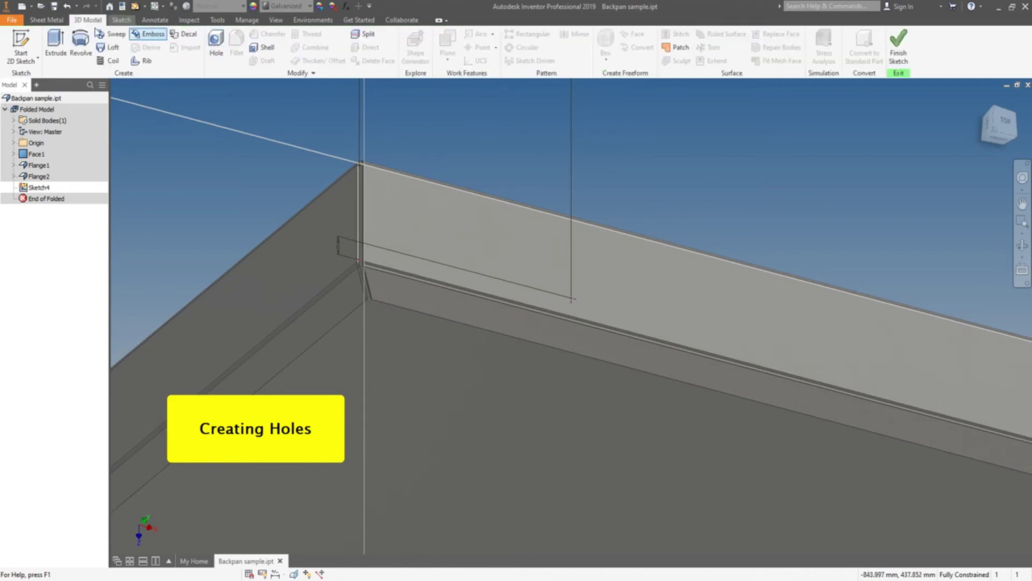
pyautogui.click(47, 20)
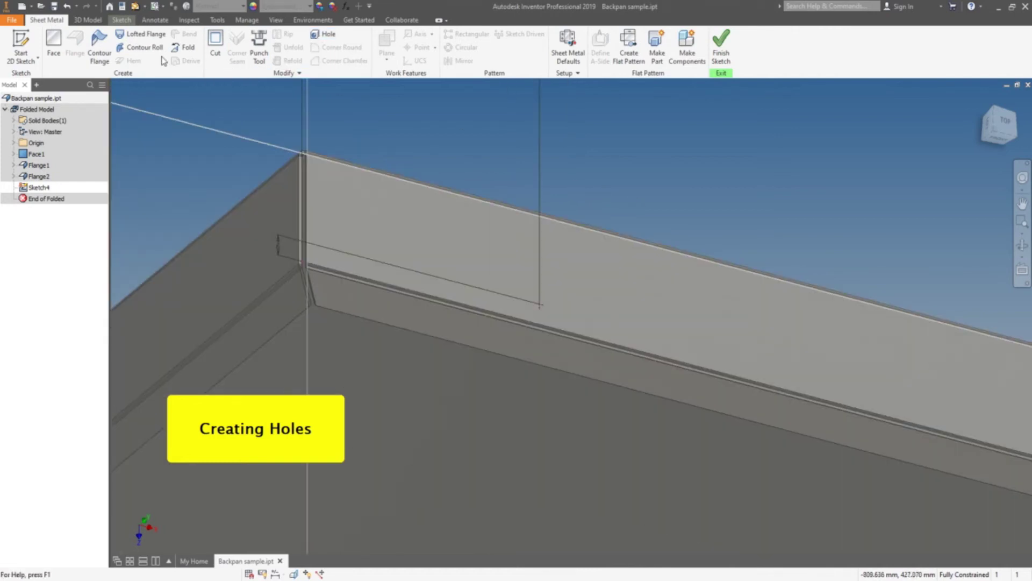
# Start a clearance hole at the sketch point, sized #10 for an ANSI Unified flat head machine screw with normal fit.
pyautogui.click(323, 34)
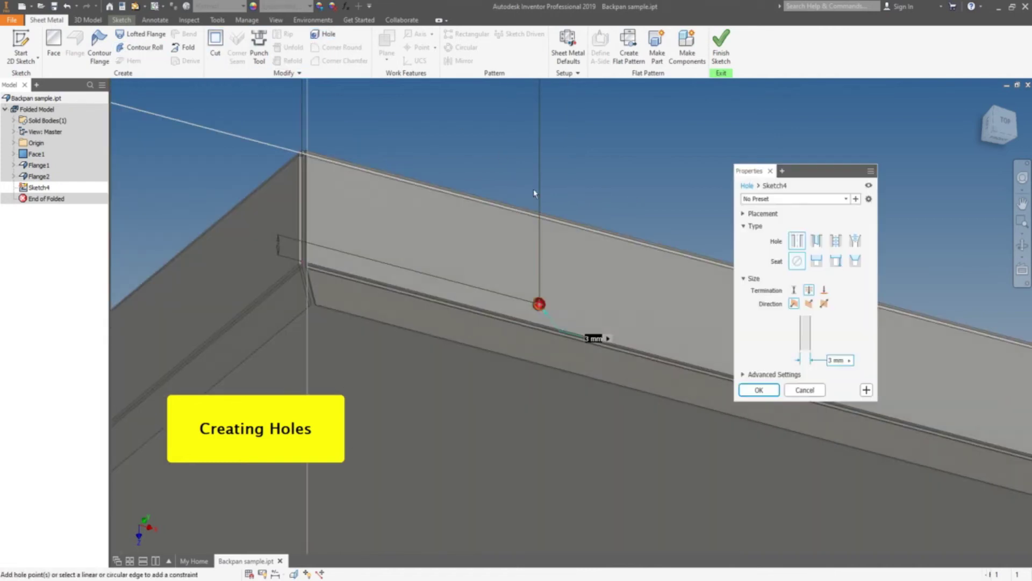
pyautogui.scroll(4, 545, 312)
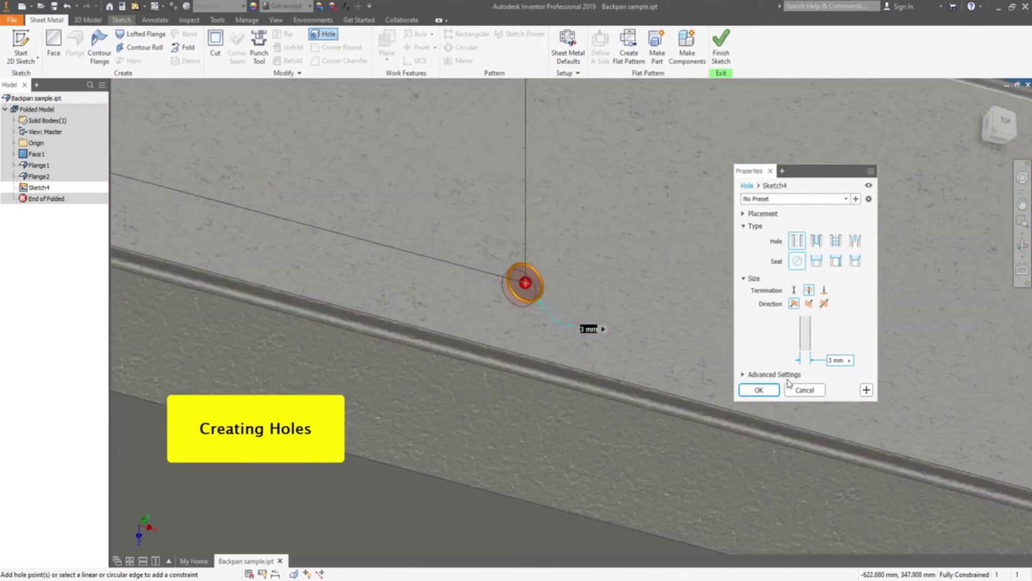
pyautogui.click(816, 242)
pyautogui.click(810, 319)
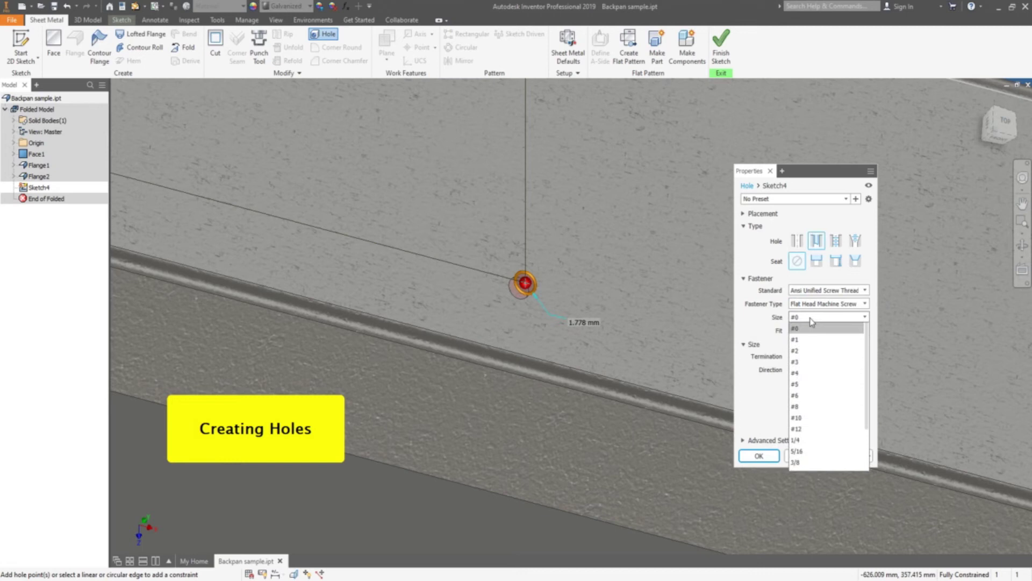
pyautogui.click(813, 418)
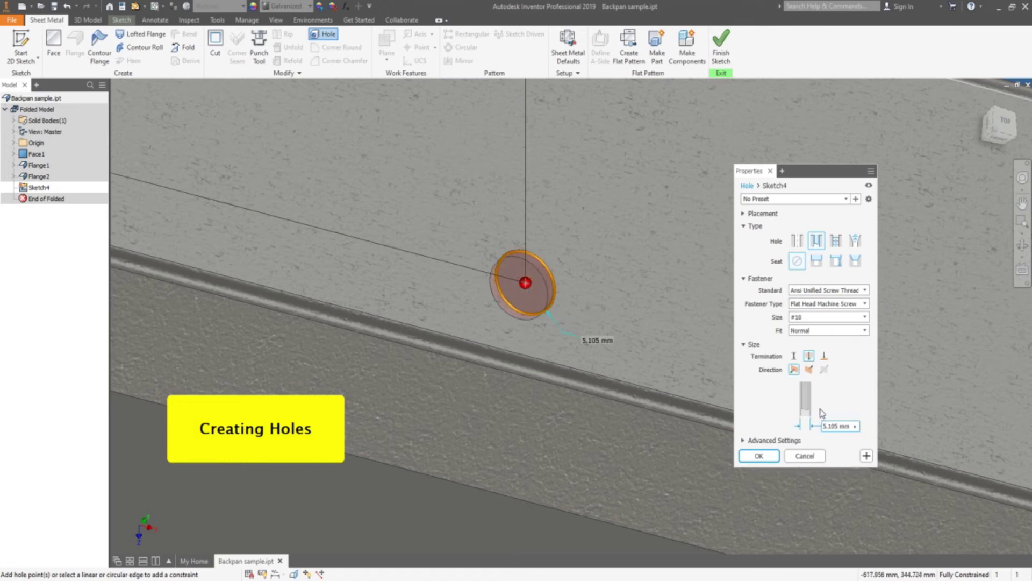
pyautogui.scroll(-5, 691, 307)
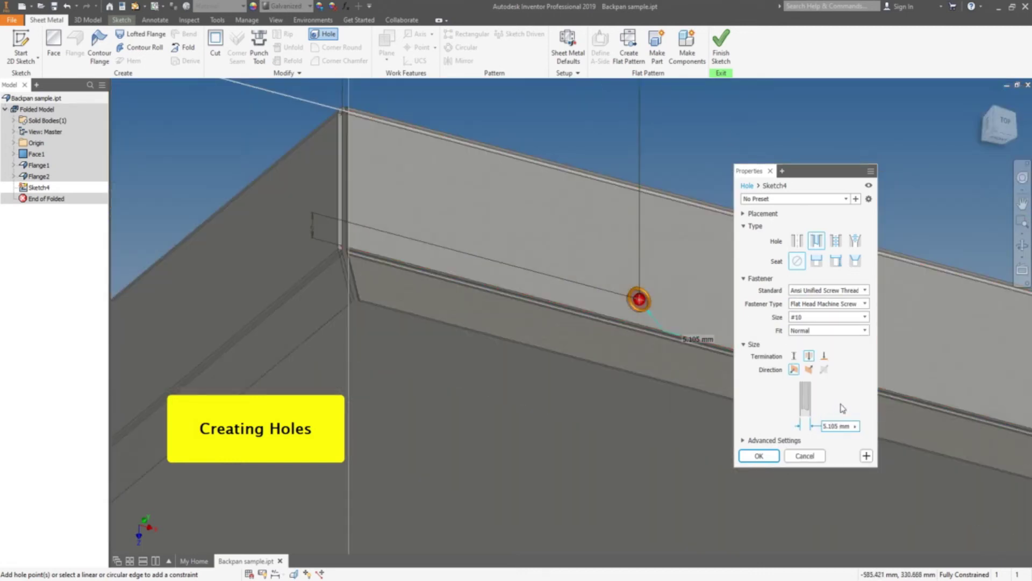
# End the clearance hole at a distance equal to the sheet Thickness and create it.
pyautogui.click(794, 356)
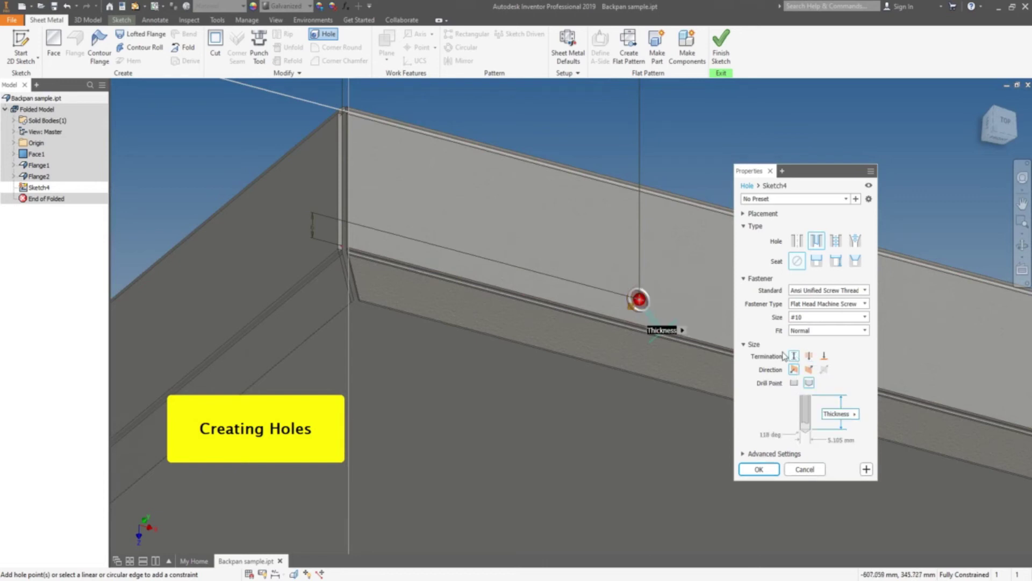
pyautogui.scroll(4, 650, 303)
pyautogui.scroll(-3, 645, 304)
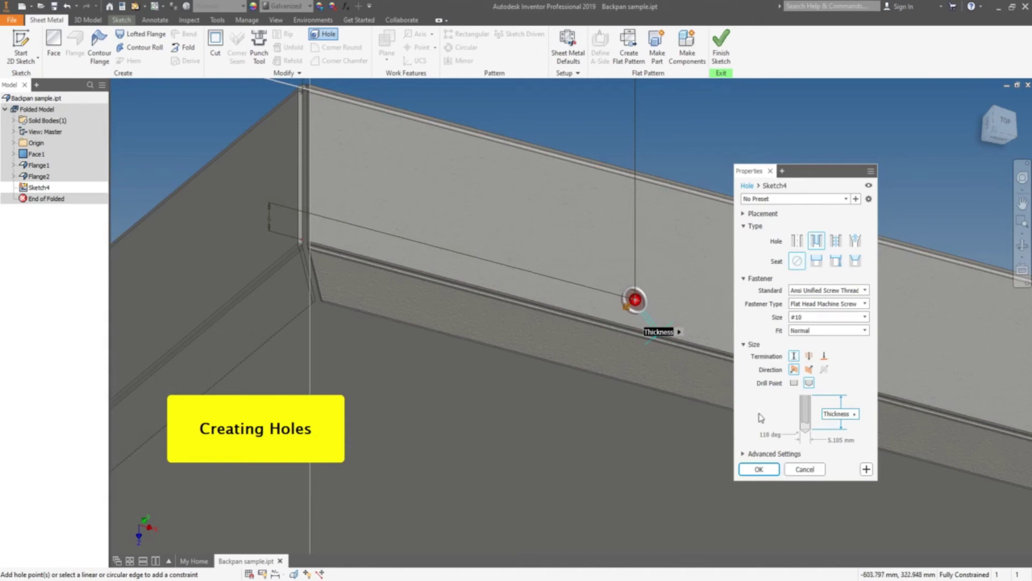
pyautogui.click(758, 468)
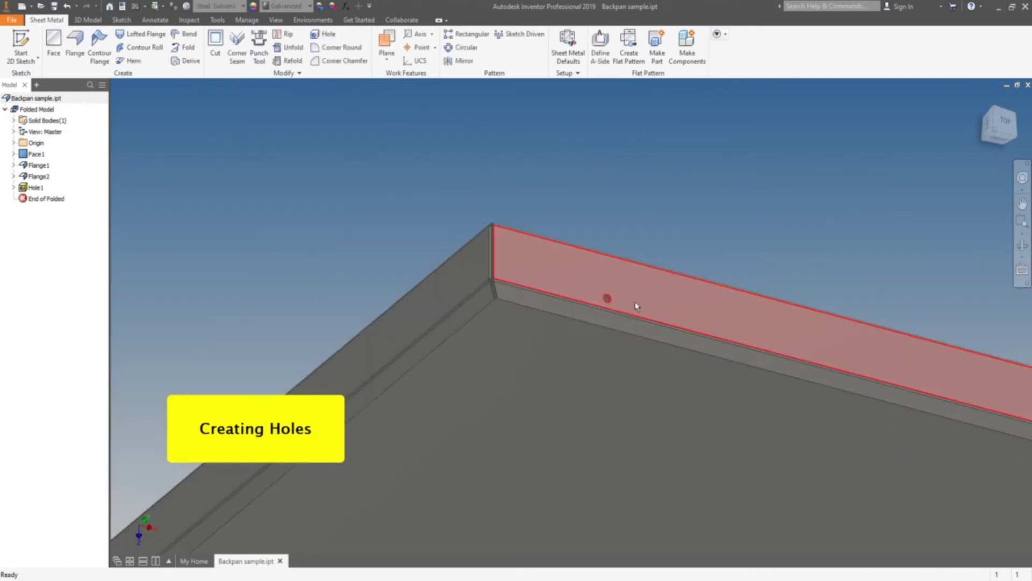
pyautogui.scroll(3, 634, 302)
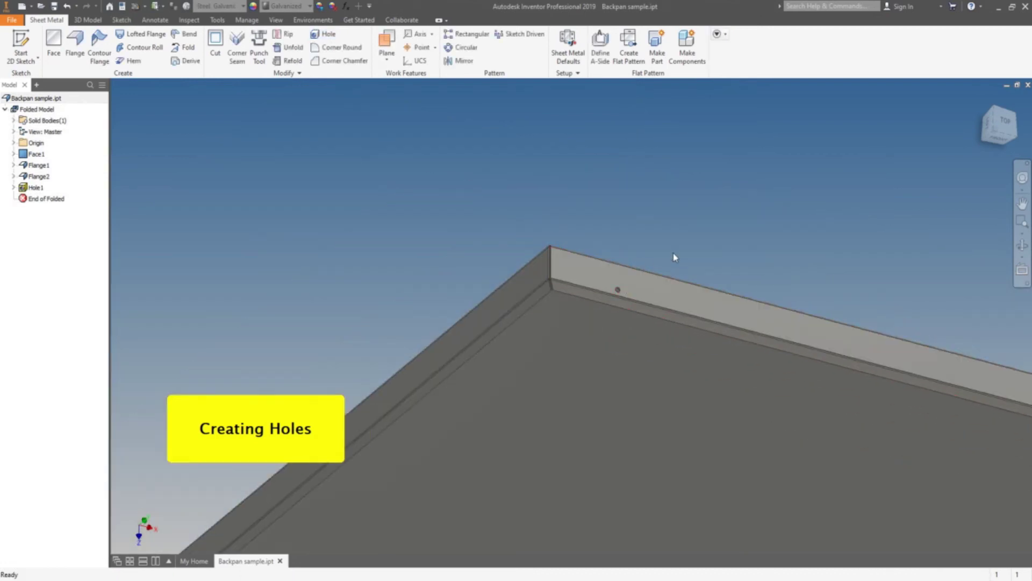
pyautogui.scroll(2, 673, 257)
pyautogui.moveTo(633, 317)
pyautogui.keyDown('shift'); pyautogui.mouseDown(button='middle')
pyautogui.moveTo(634, 306)
pyautogui.moveTo(630, 317)
pyautogui.mouseUp(button='middle'); pyautogui.keyUp('shift')
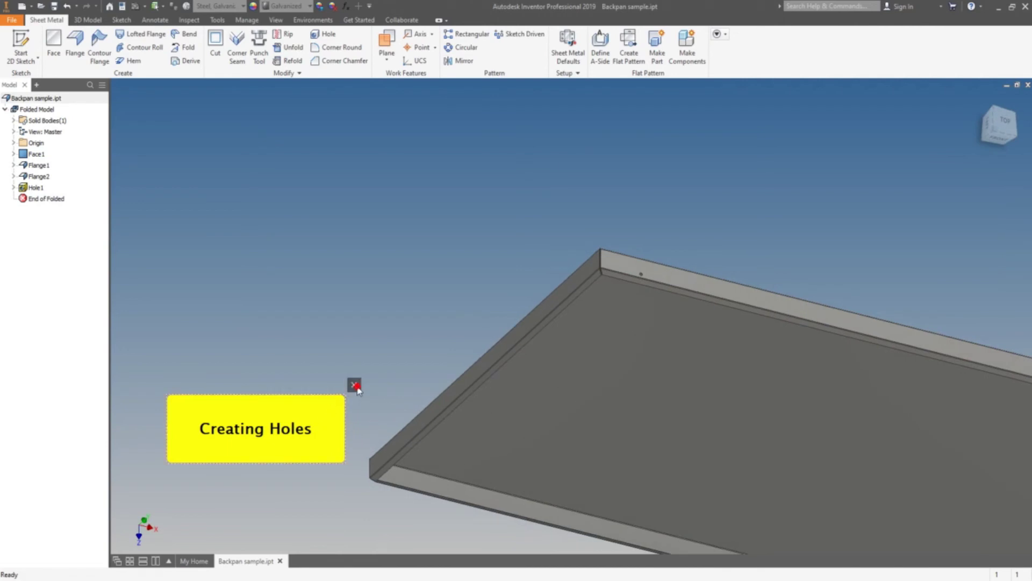
pyautogui.click(354, 384)
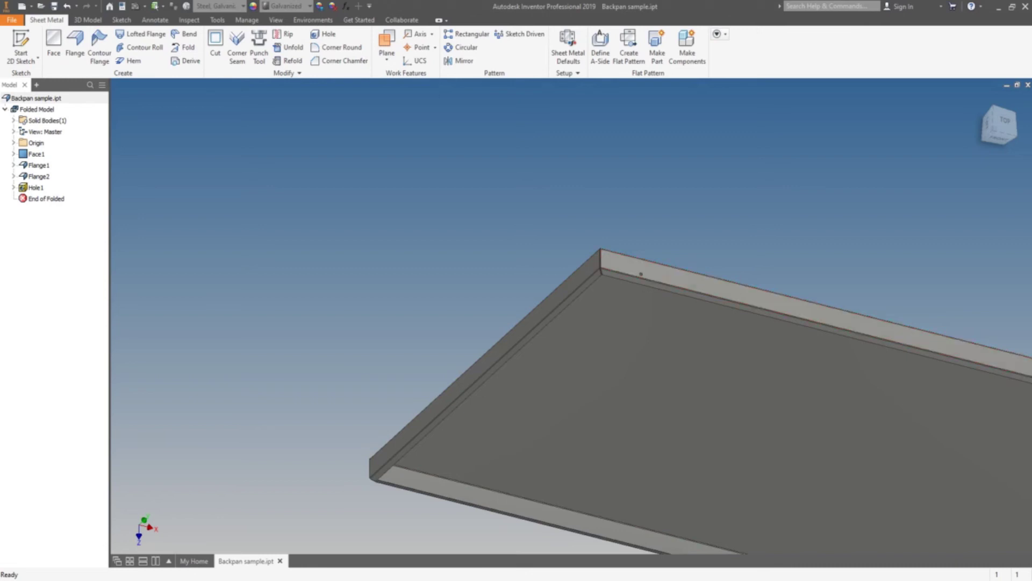
pyautogui.scroll(-5, 648, 286)
pyautogui.scroll(3, 641, 188)
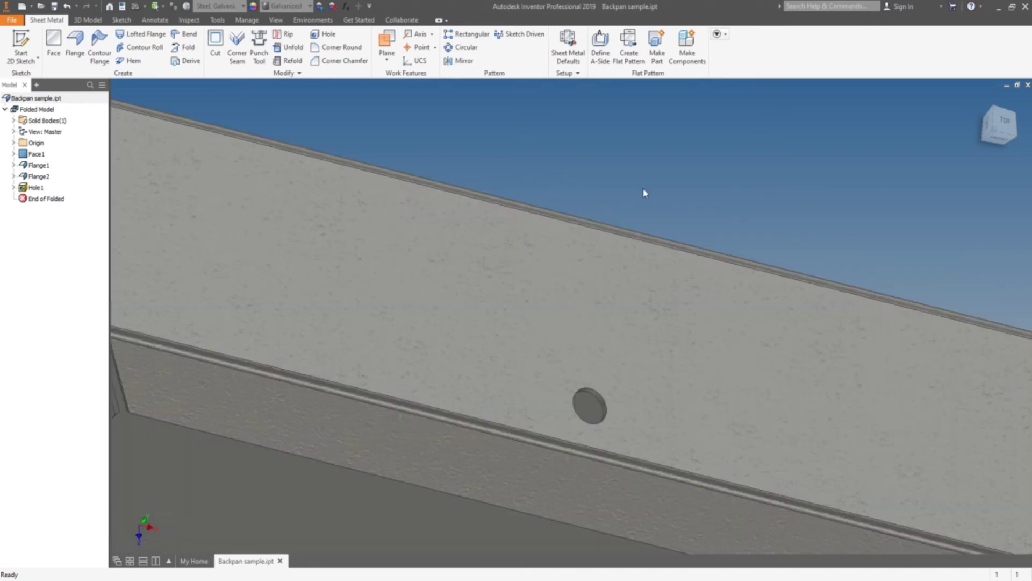
pyautogui.scroll(-1, 641, 190)
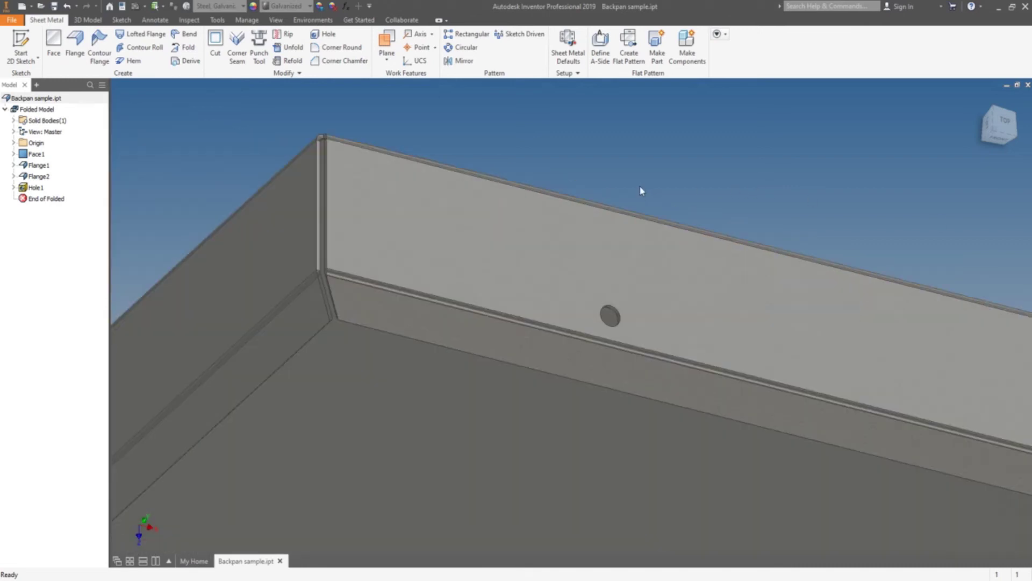
# Start a rectangular pattern of the flange hole with the top flange's long lower edge as the first direction.
pyautogui.click(467, 34)
pyautogui.scroll(3, 628, 309)
pyautogui.click(622, 317)
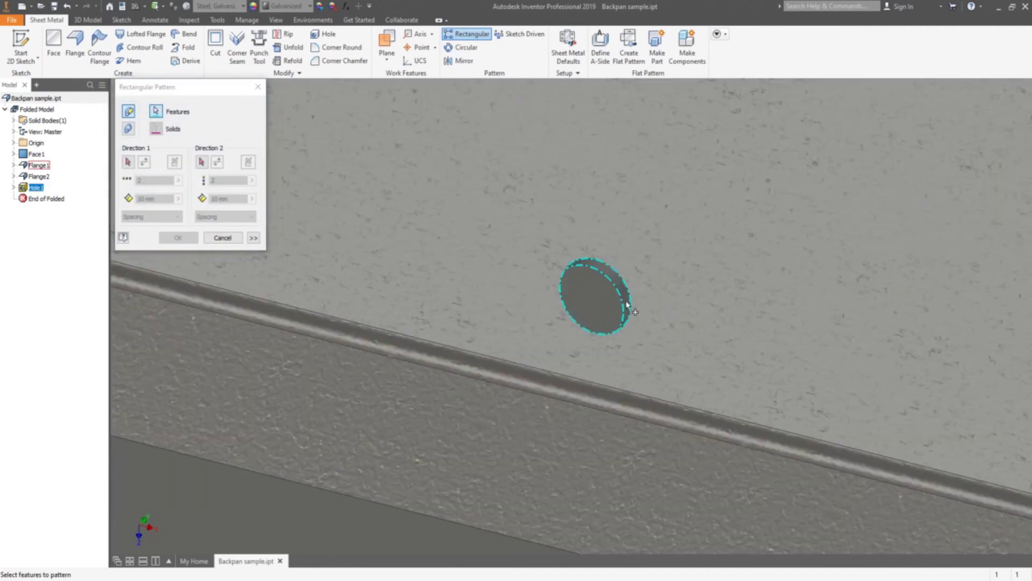
pyautogui.scroll(-8, 522, 274)
pyautogui.scroll(4, 622, 317)
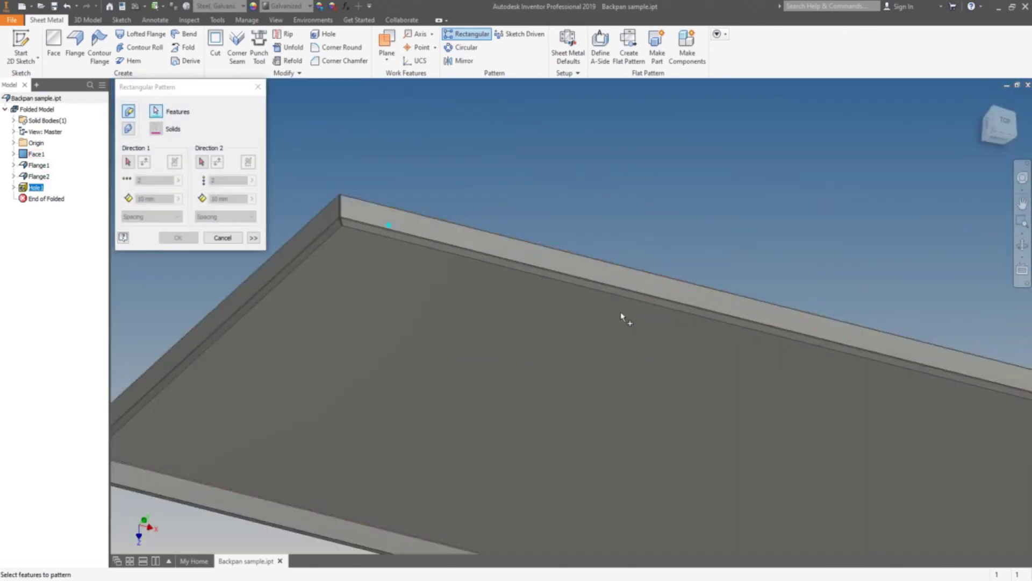
pyautogui.click(128, 162)
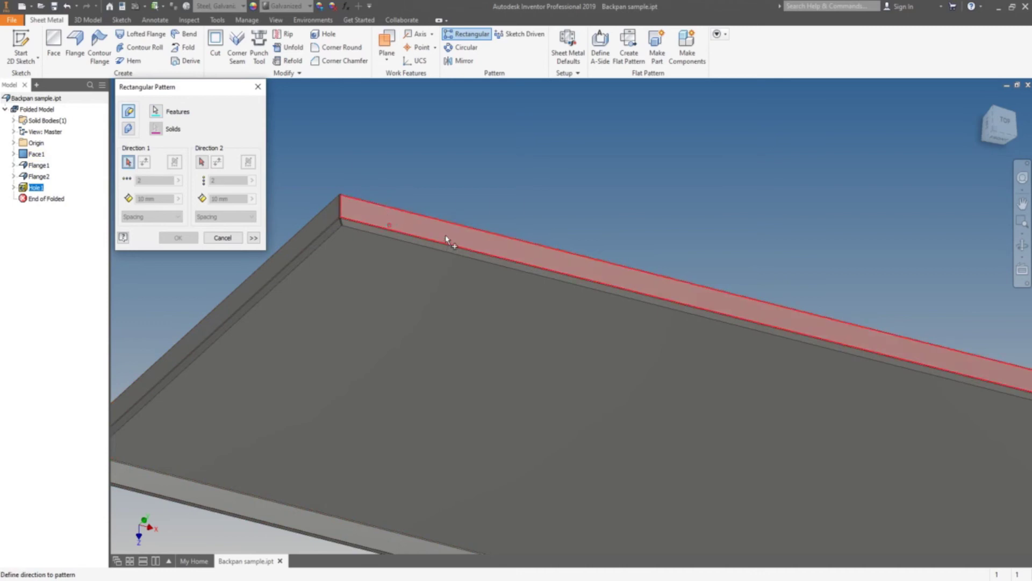
pyautogui.scroll(3, 449, 250)
pyautogui.click(461, 256)
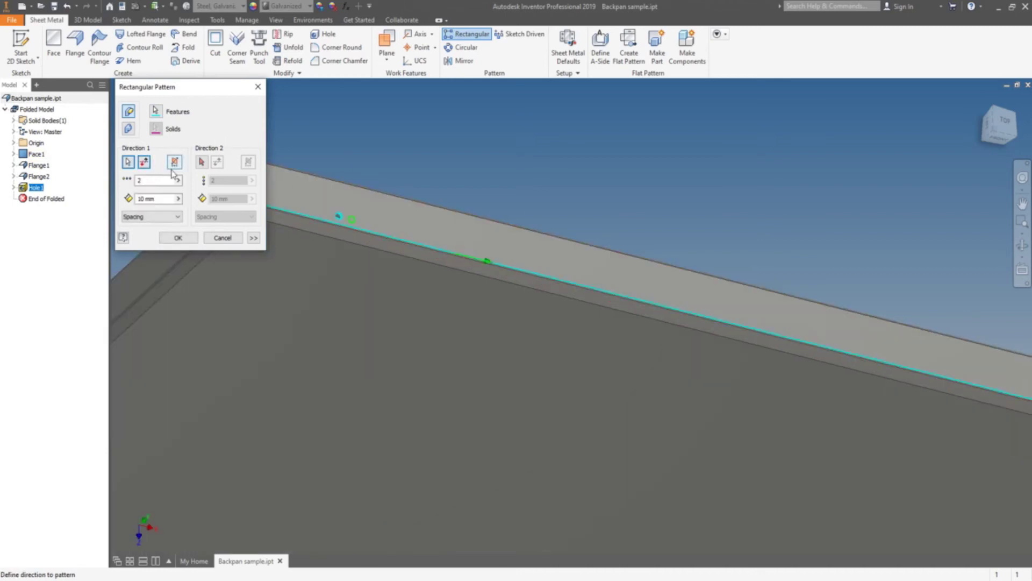
# Set the hole pattern's spacing in the first direction to 225 mm.
pyautogui.click(178, 199)
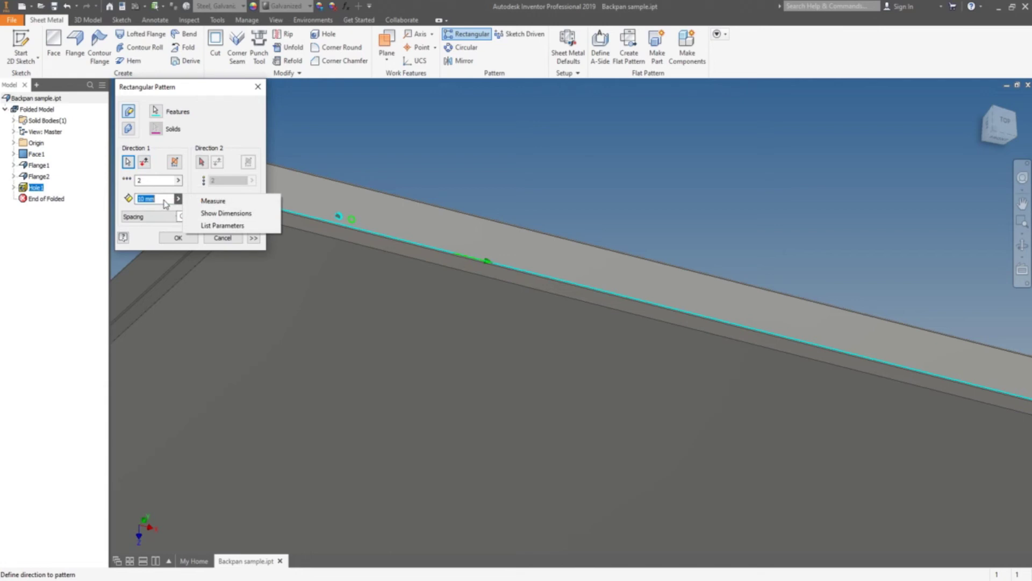
pyautogui.moveTo(164, 200); pyautogui.dragTo(108, 200)
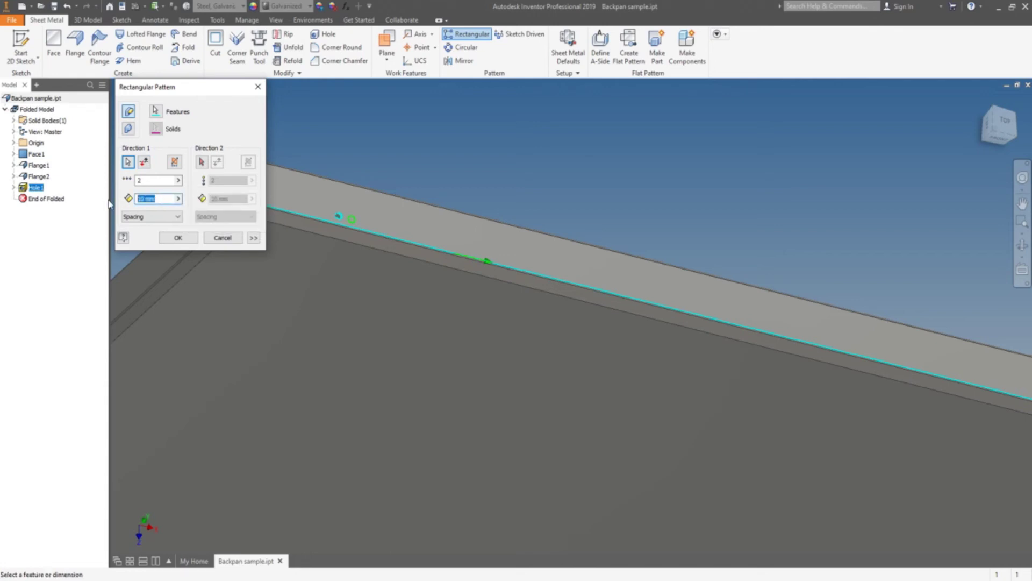
pyautogui.write('225')
# Try a count of 5 holes in the first direction and check the preview along the whole flange.
pyautogui.click(178, 181)
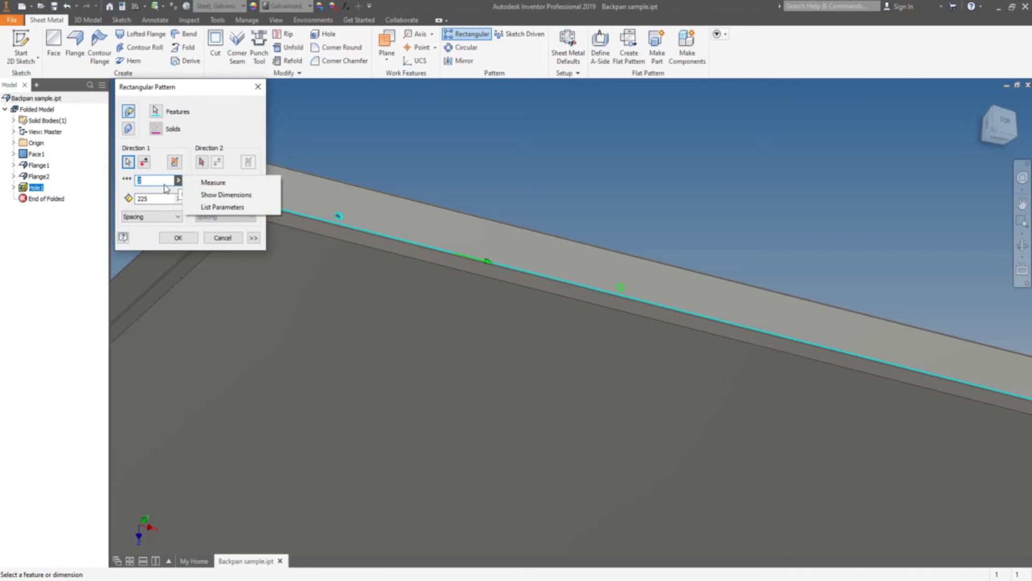
pyautogui.write('5')
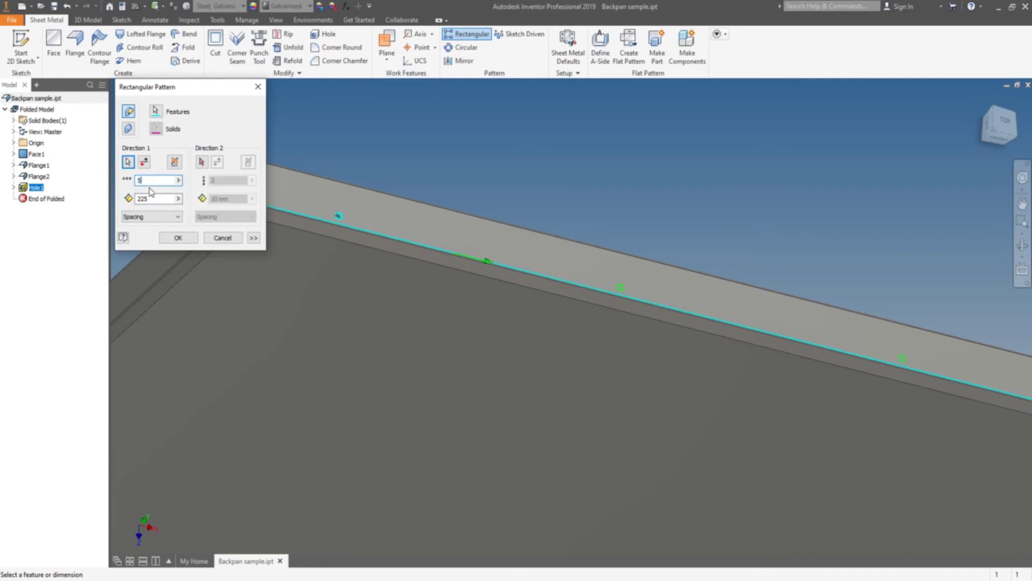
pyautogui.scroll(3, 541, 247)
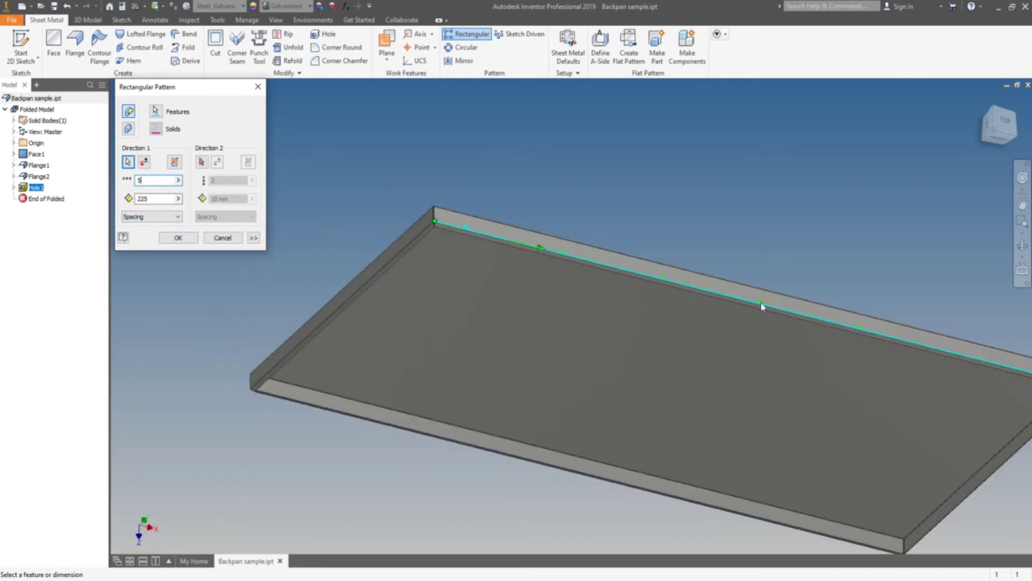
pyautogui.scroll(2, 726, 296)
pyautogui.scroll(-3, 744, 301)
pyautogui.scroll(3, 661, 285)
pyautogui.scroll(-4, 651, 289)
pyautogui.scroll(3, 655, 290)
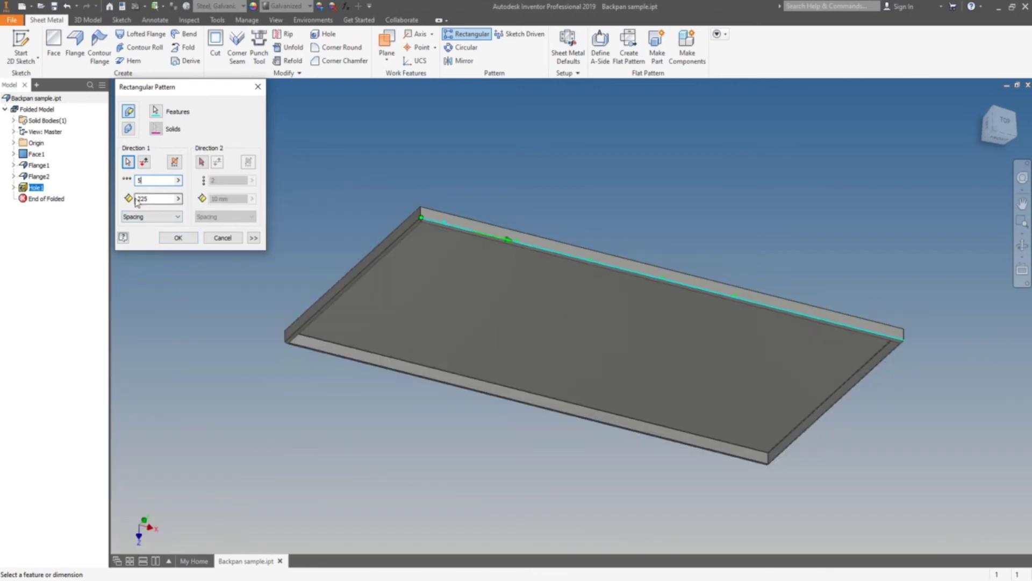
# Set the pattern's count in the first direction to 7 and create the row of holes.
pyautogui.moveTo(147, 180); pyautogui.dragTo(133, 183)
pyautogui.write('8')
pyautogui.moveTo(144, 181); pyautogui.dragTo(118, 182)
pyautogui.write('7')
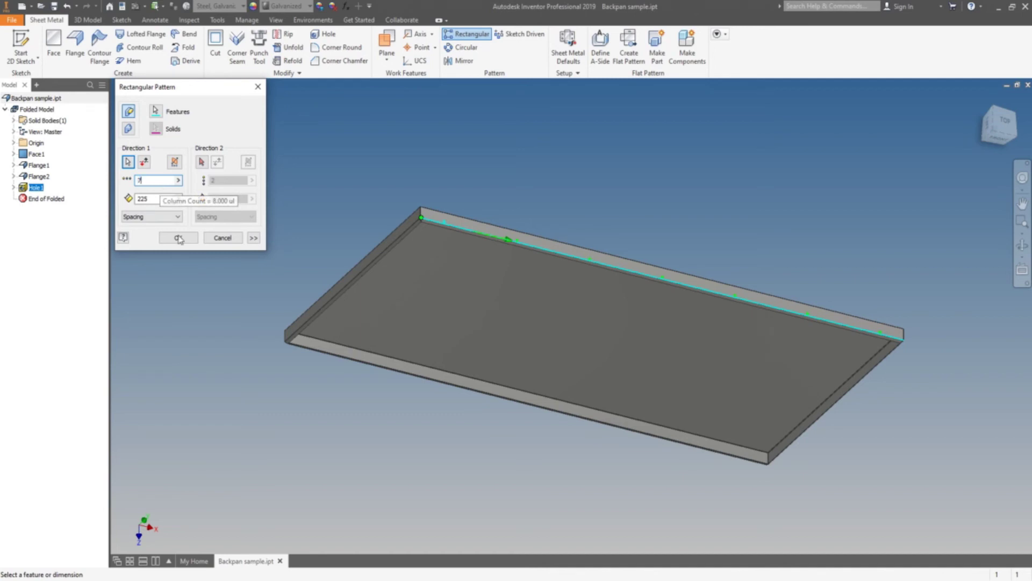
pyautogui.click(177, 237)
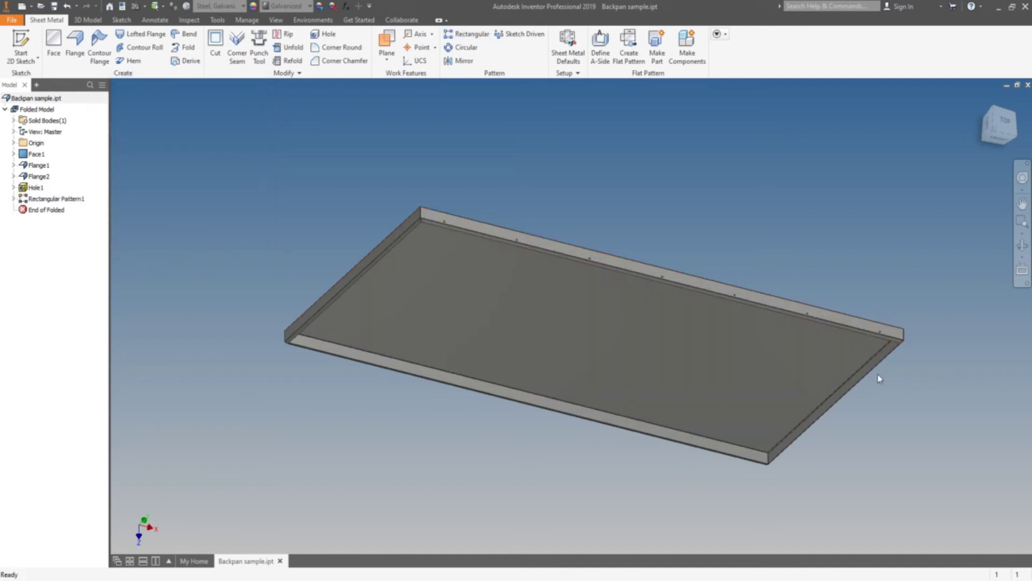
pyautogui.scroll(5, 874, 333)
pyautogui.scroll(-5, 860, 328)
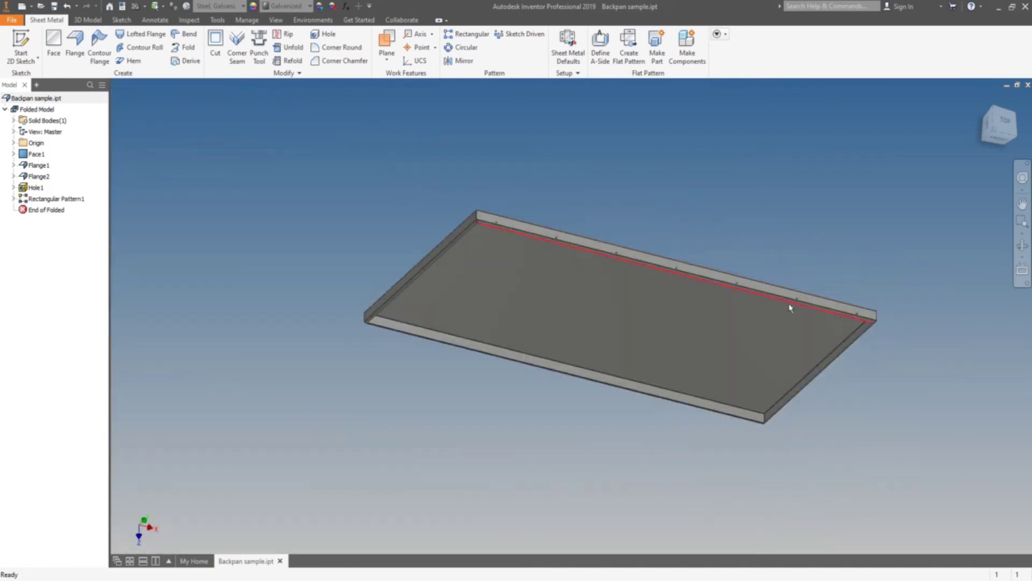
pyautogui.scroll(5, 482, 210)
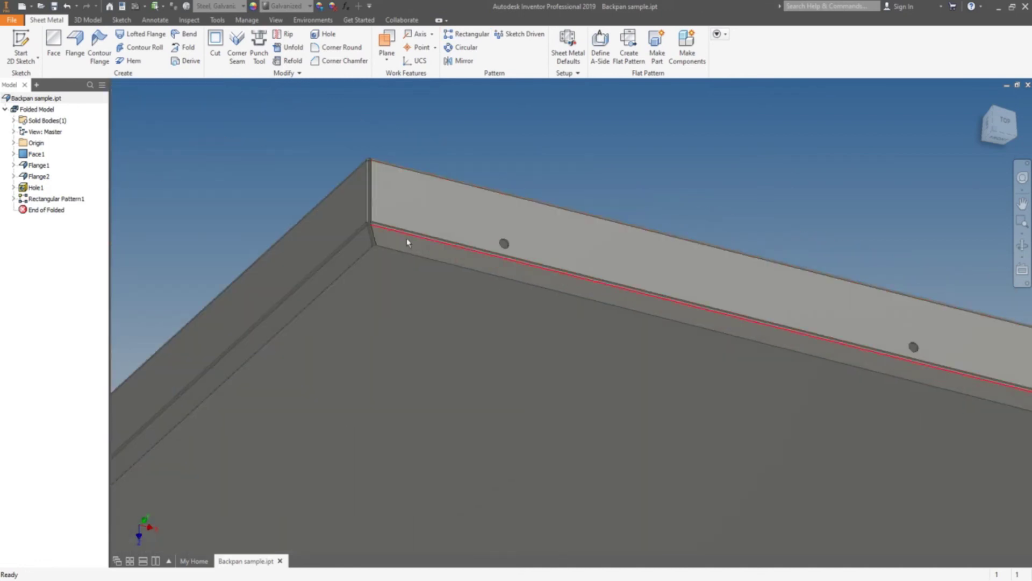